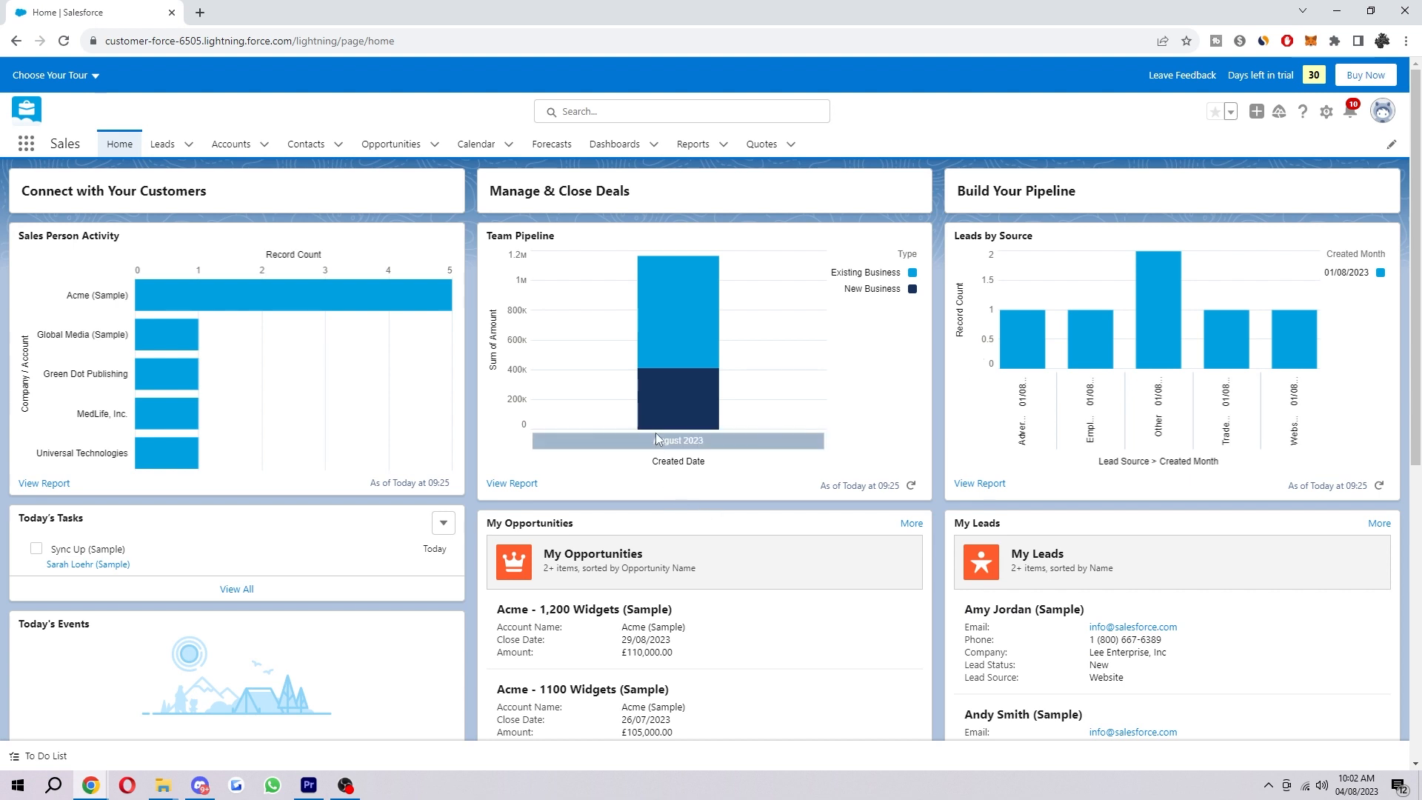
Step: Open the Opportunities list and start a new opportunity
mouse_move(643, 410)
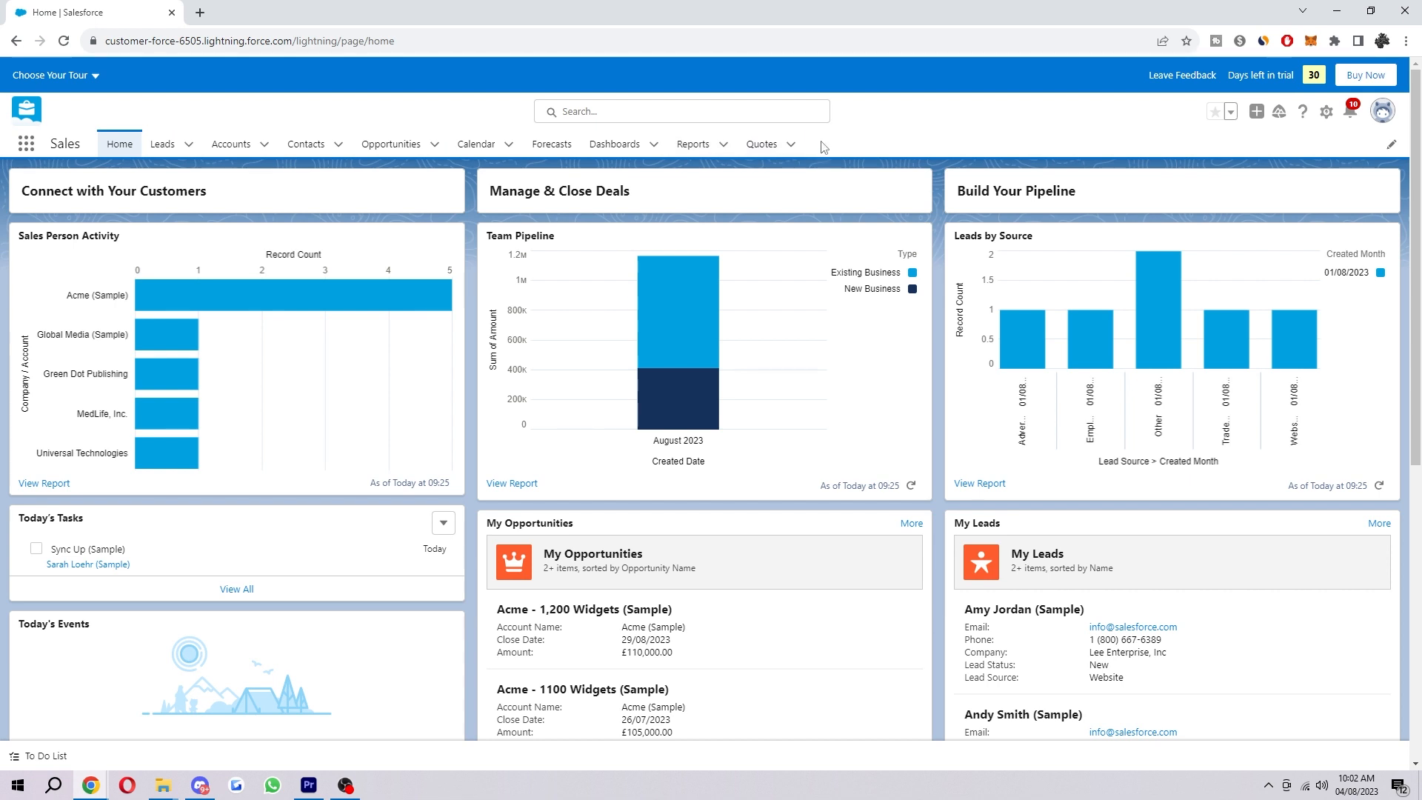
click(408, 146)
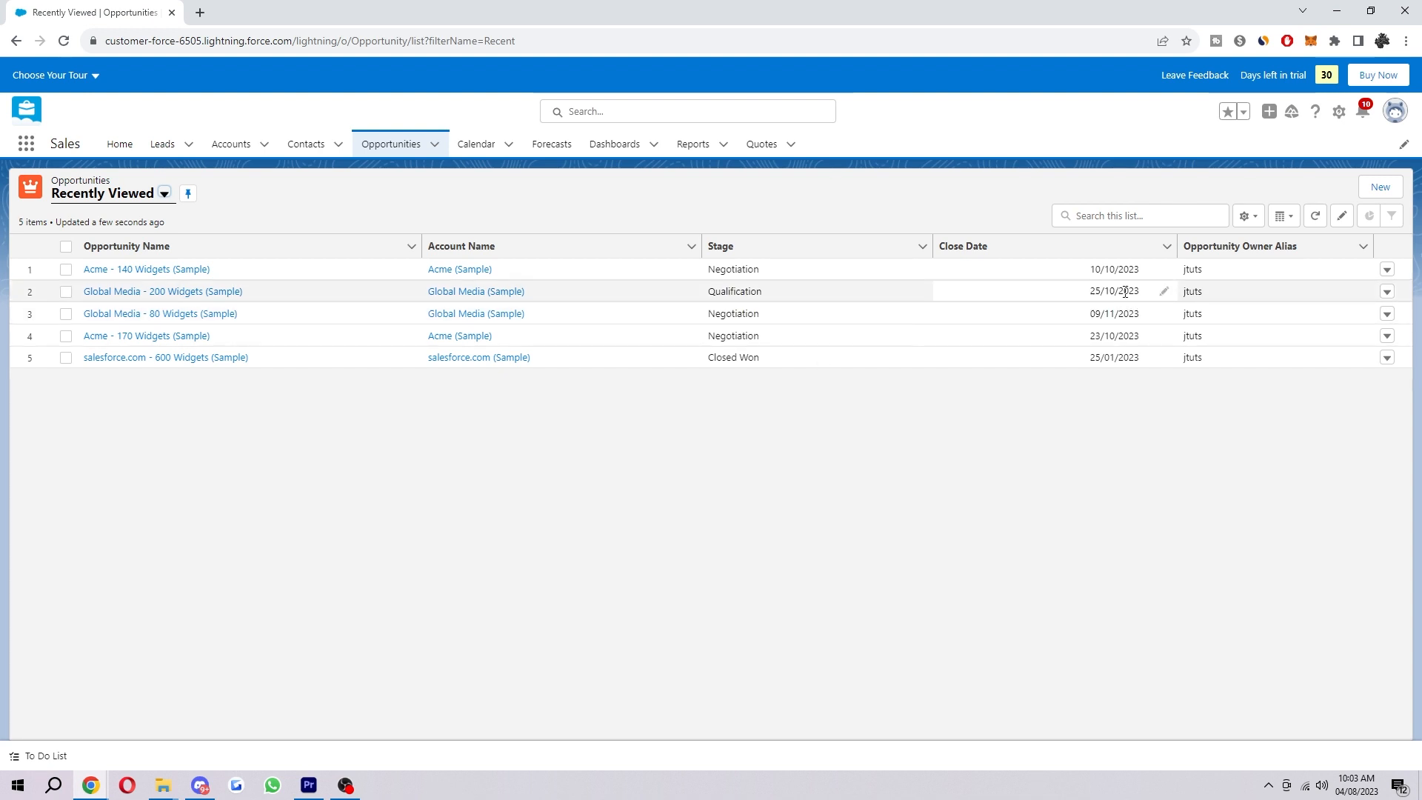
click(1383, 188)
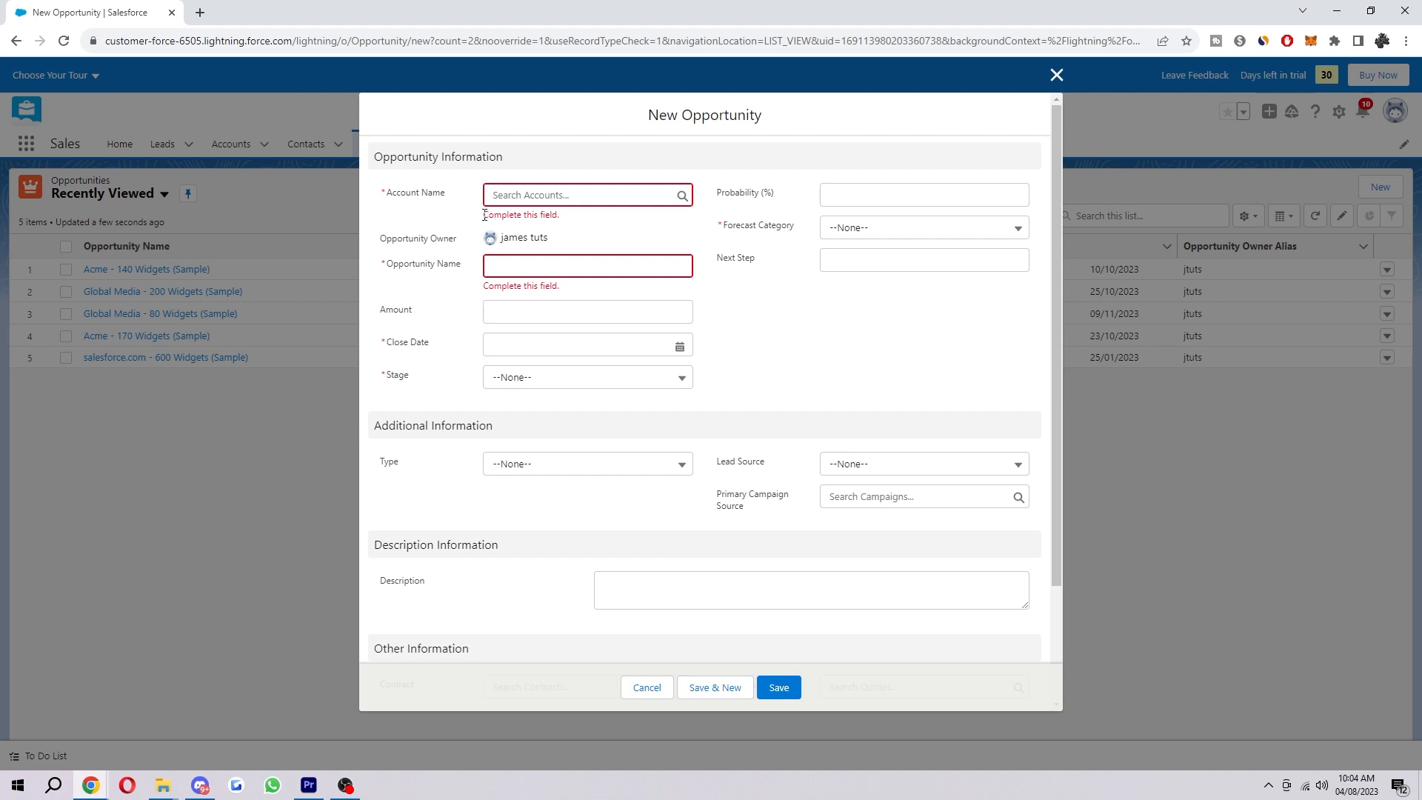
Step: Examine the New Account form offered by the opportunity's Account Name lookup, and close it without saving
click(531, 195)
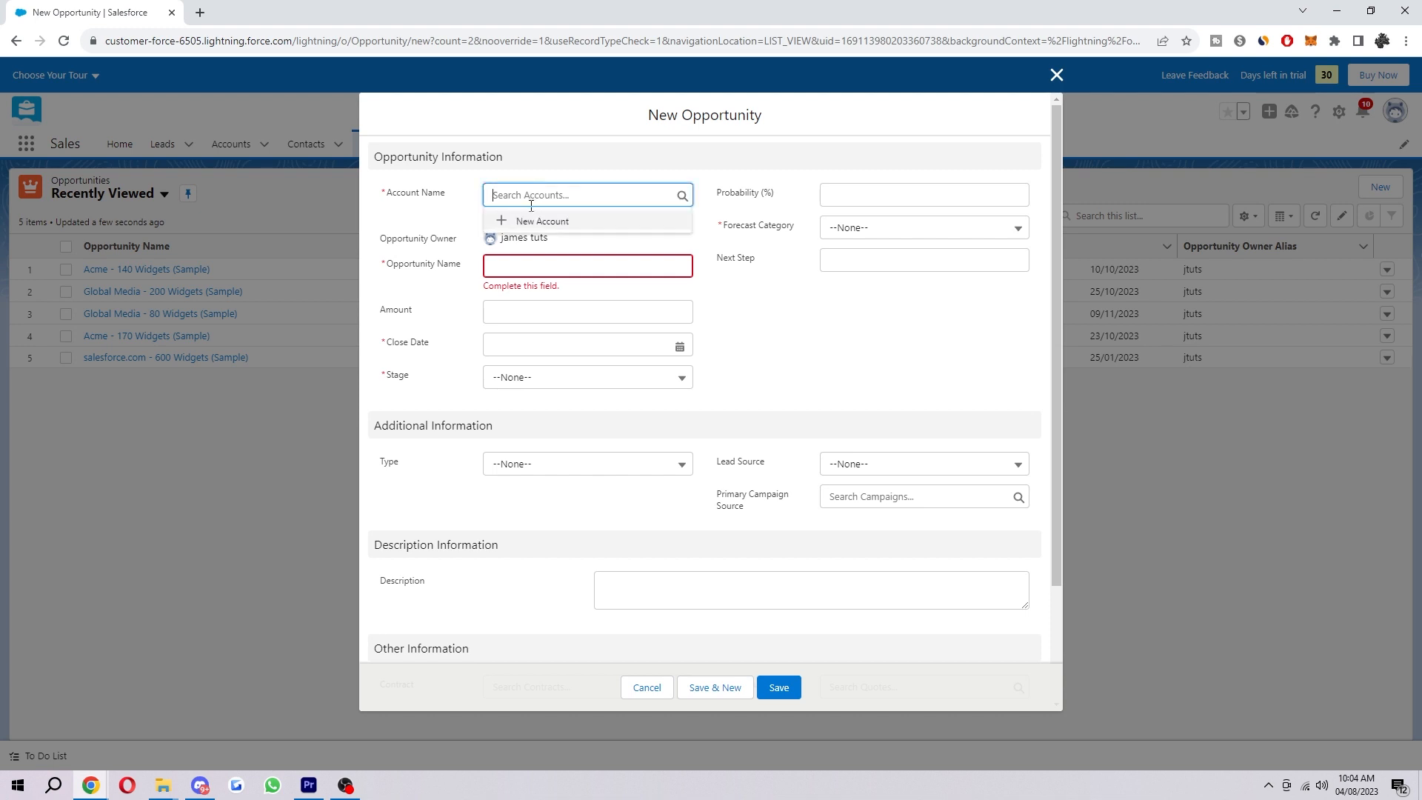
click(574, 222)
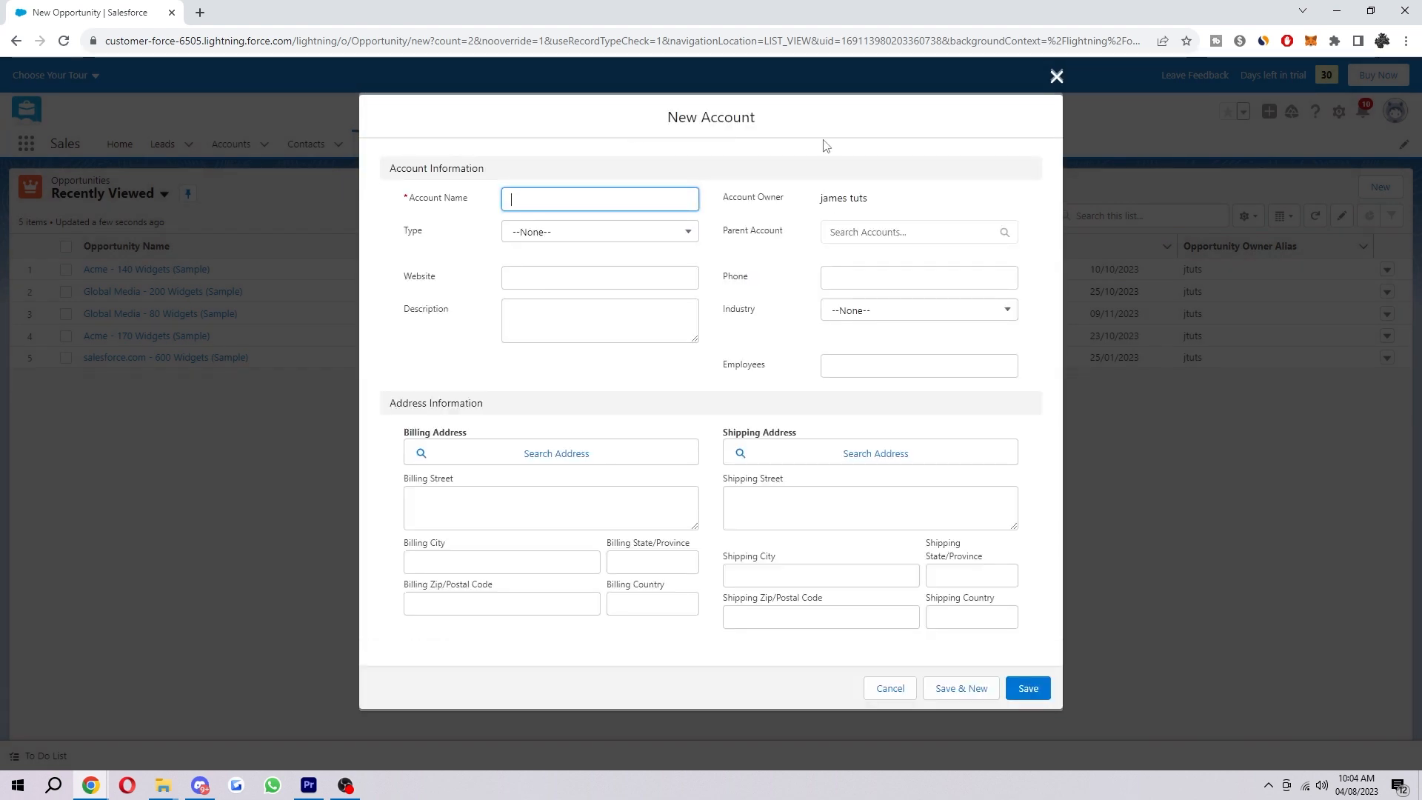
click(1027, 687)
click(882, 685)
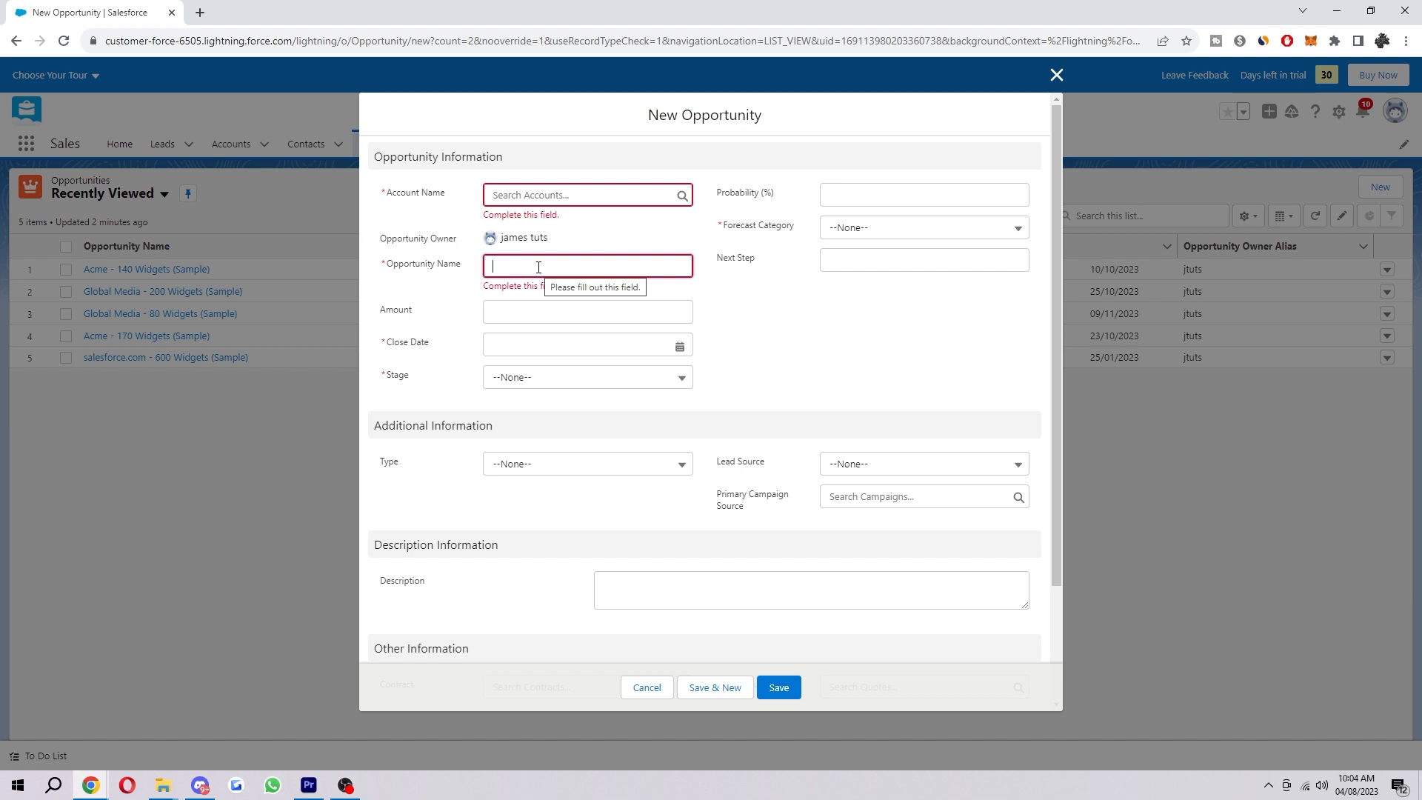
Step: Examine the opportunity's Amount, Close Date and Probability fields and the available options for Stage and Forecast Category
click(512, 311)
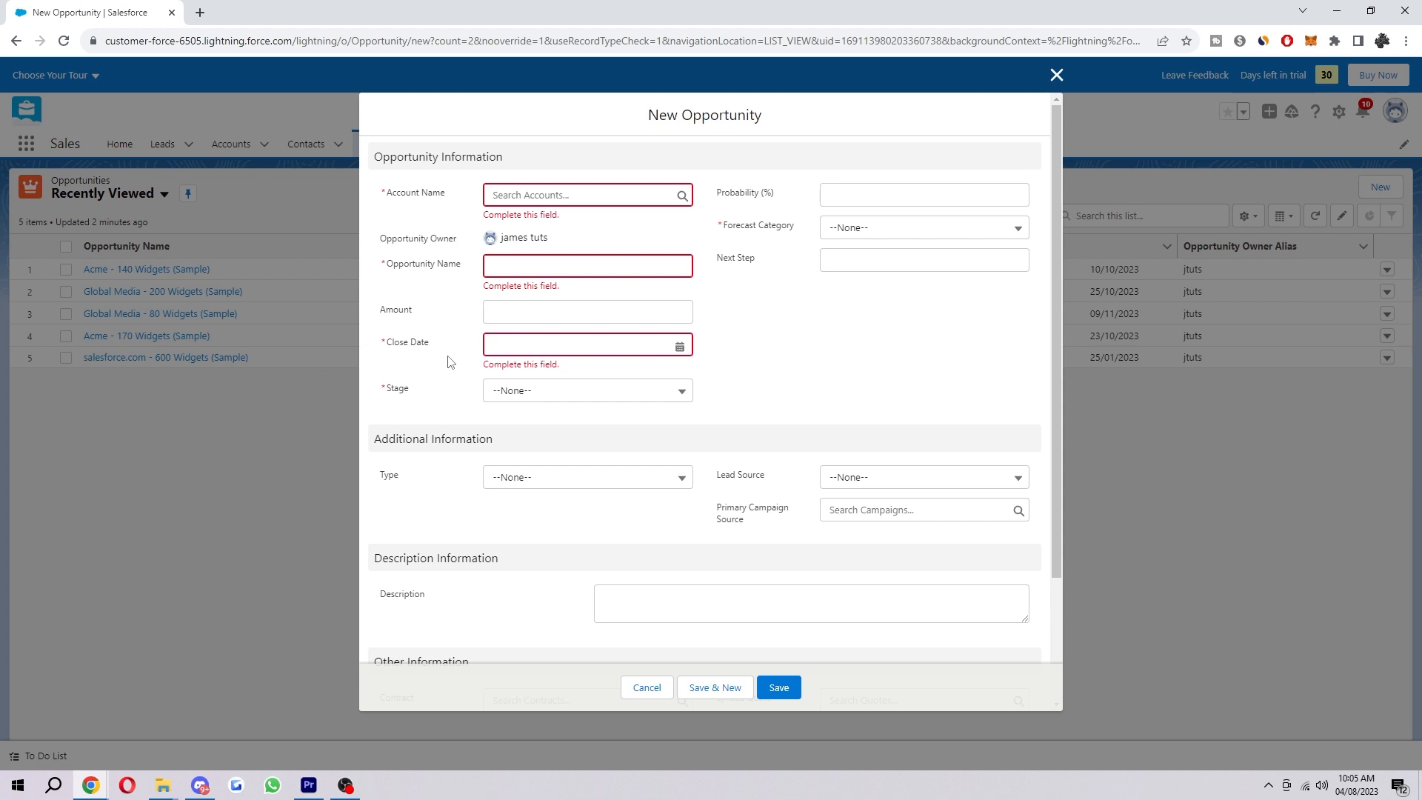
click(553, 391)
click(593, 393)
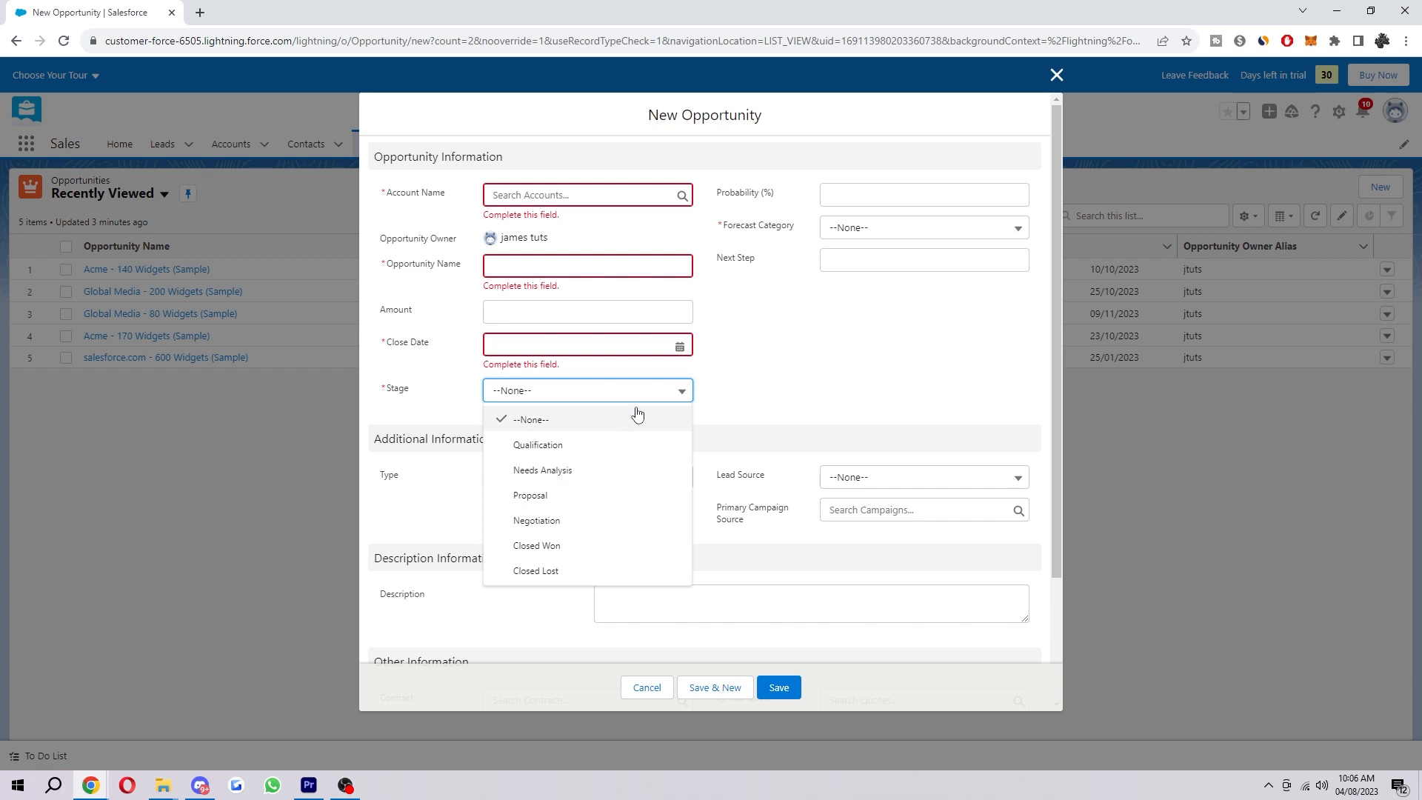
click(792, 194)
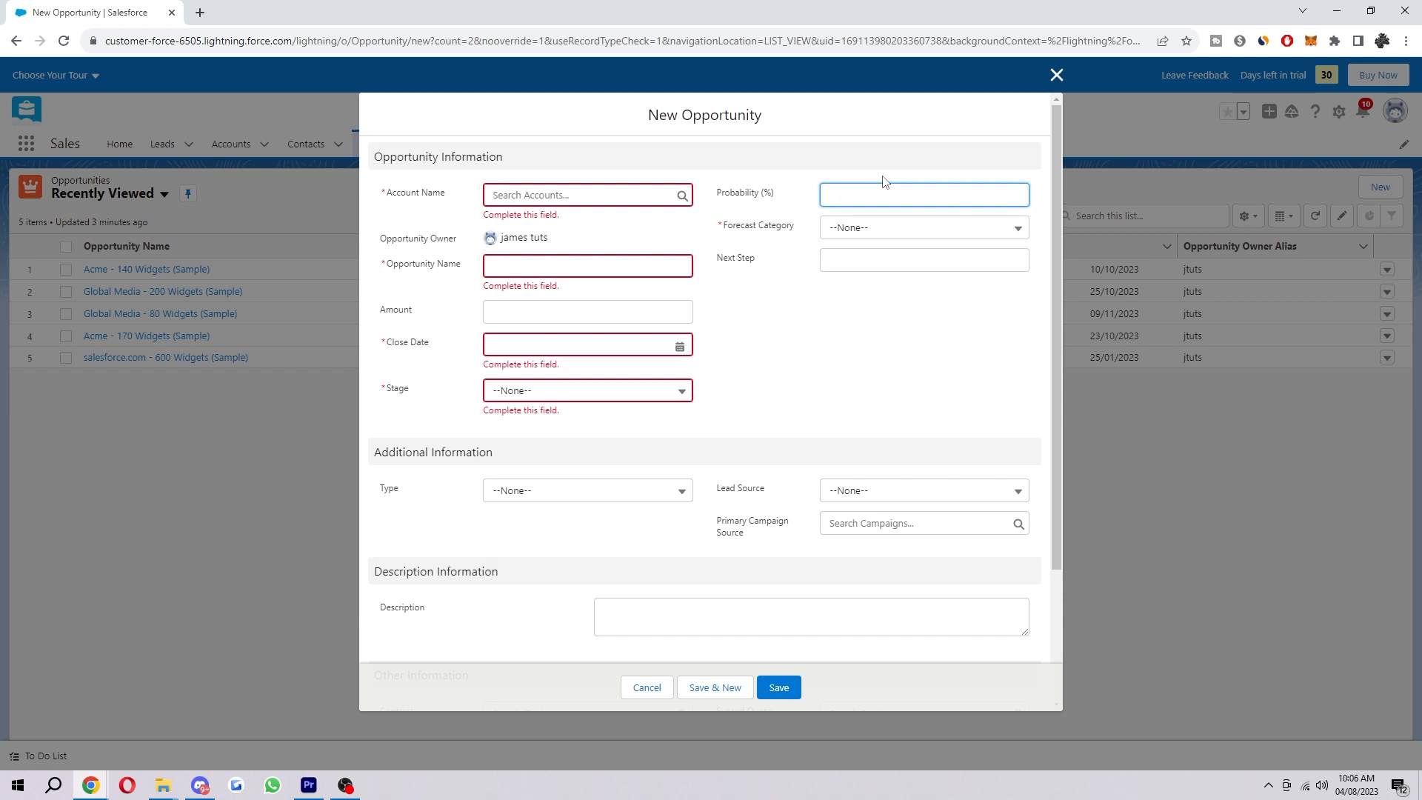
scroll(882, 348, down, 2)
scroll(903, 311, up, 2)
key(Tab)
click(875, 230)
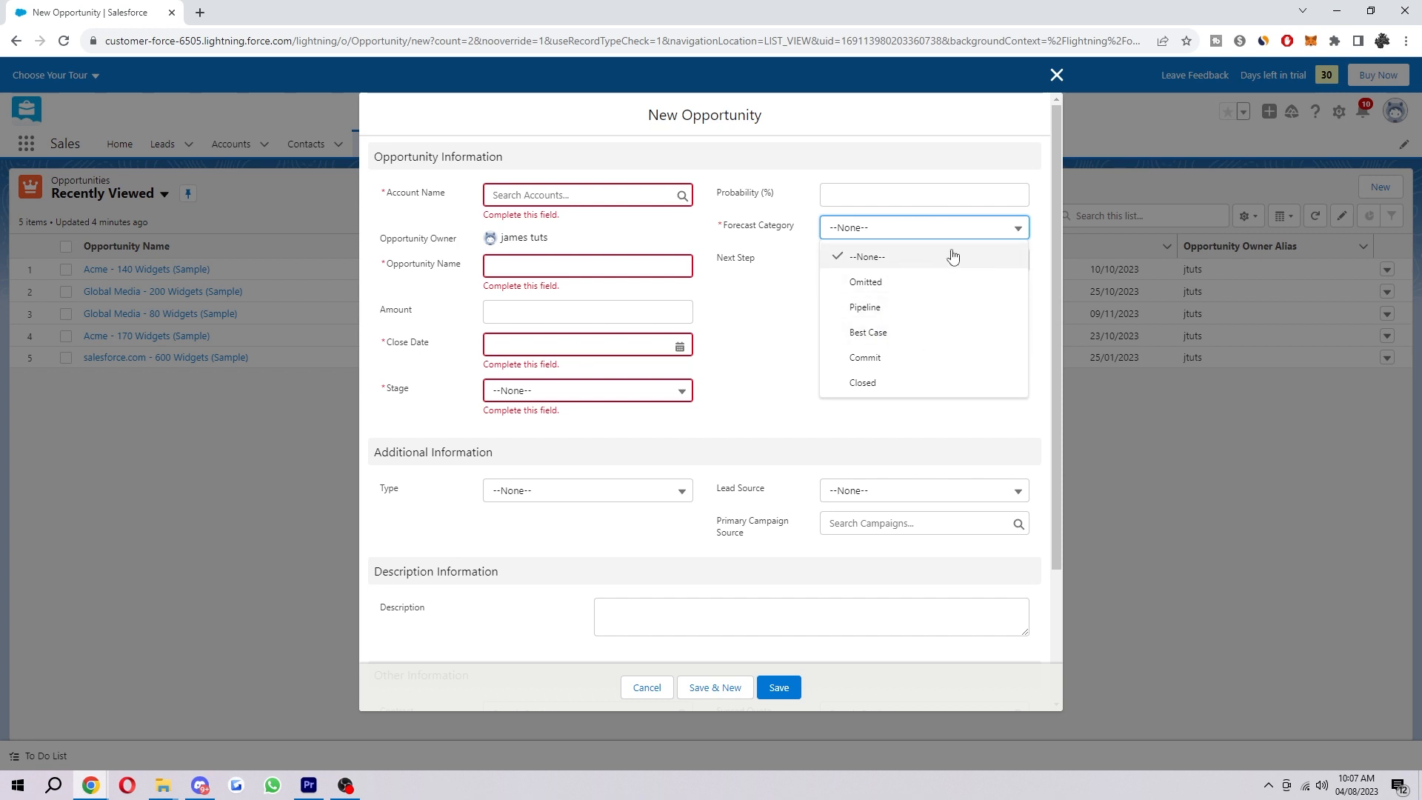
click(975, 225)
scroll(778, 378, down, 2)
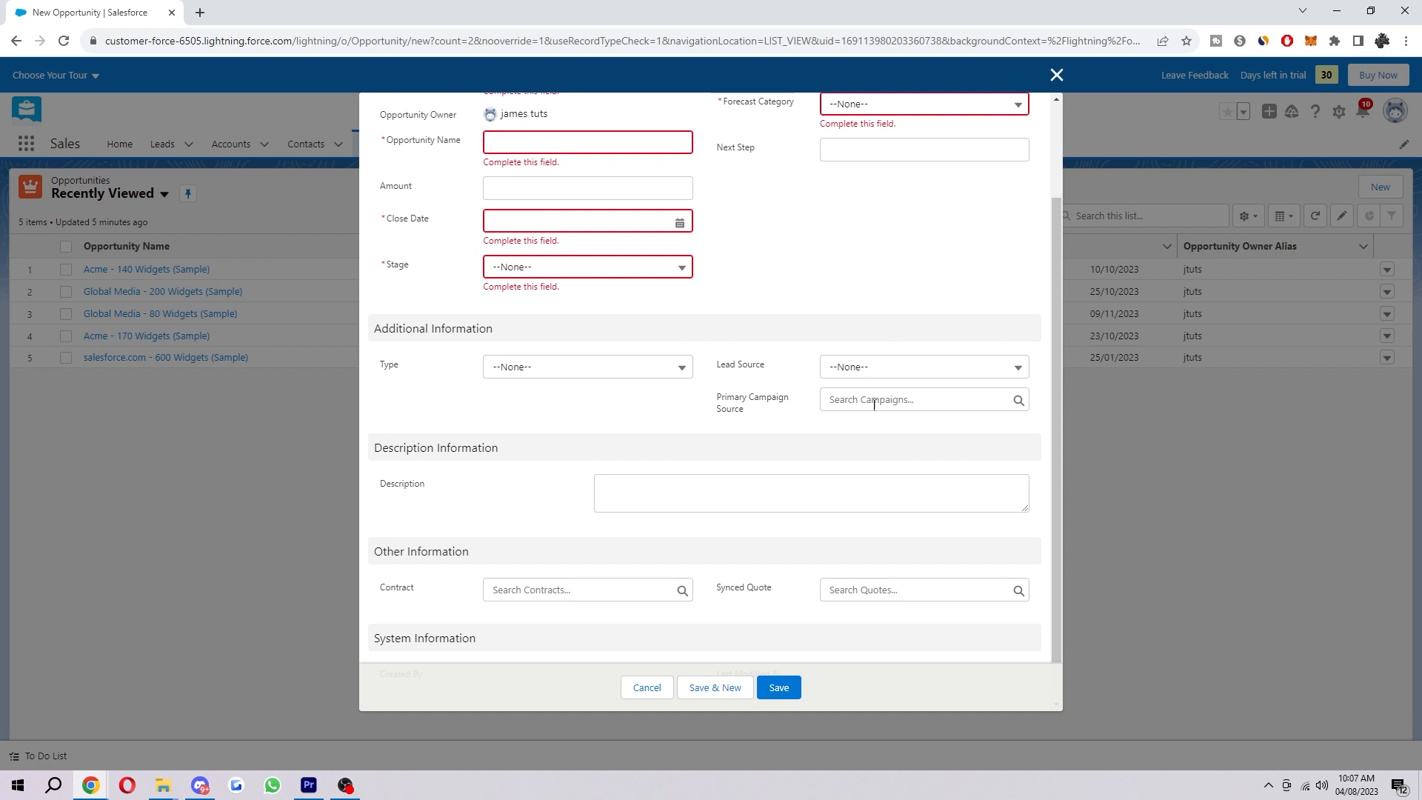
Step: Examine the available options for Type and Lead Source under Additional Information
click(526, 368)
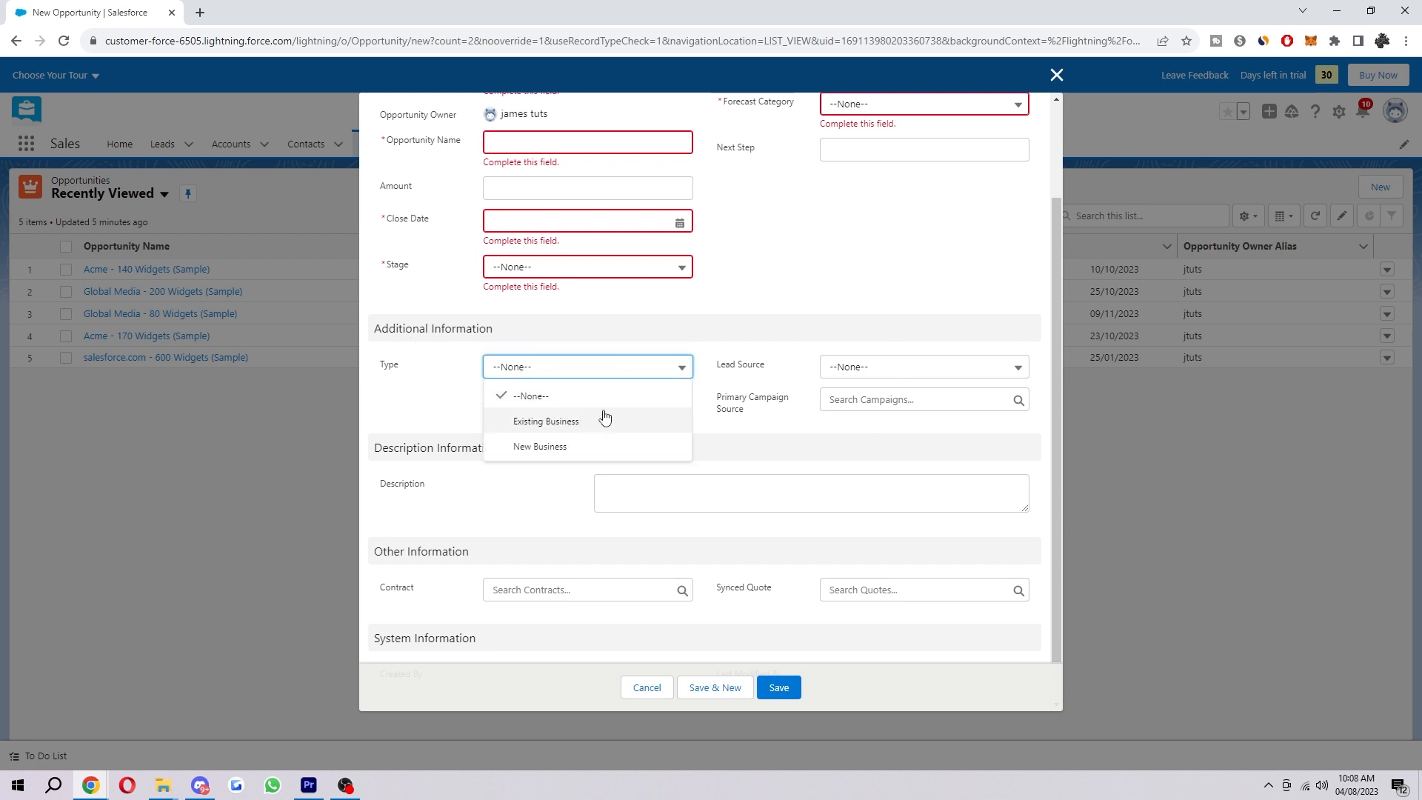
click(626, 363)
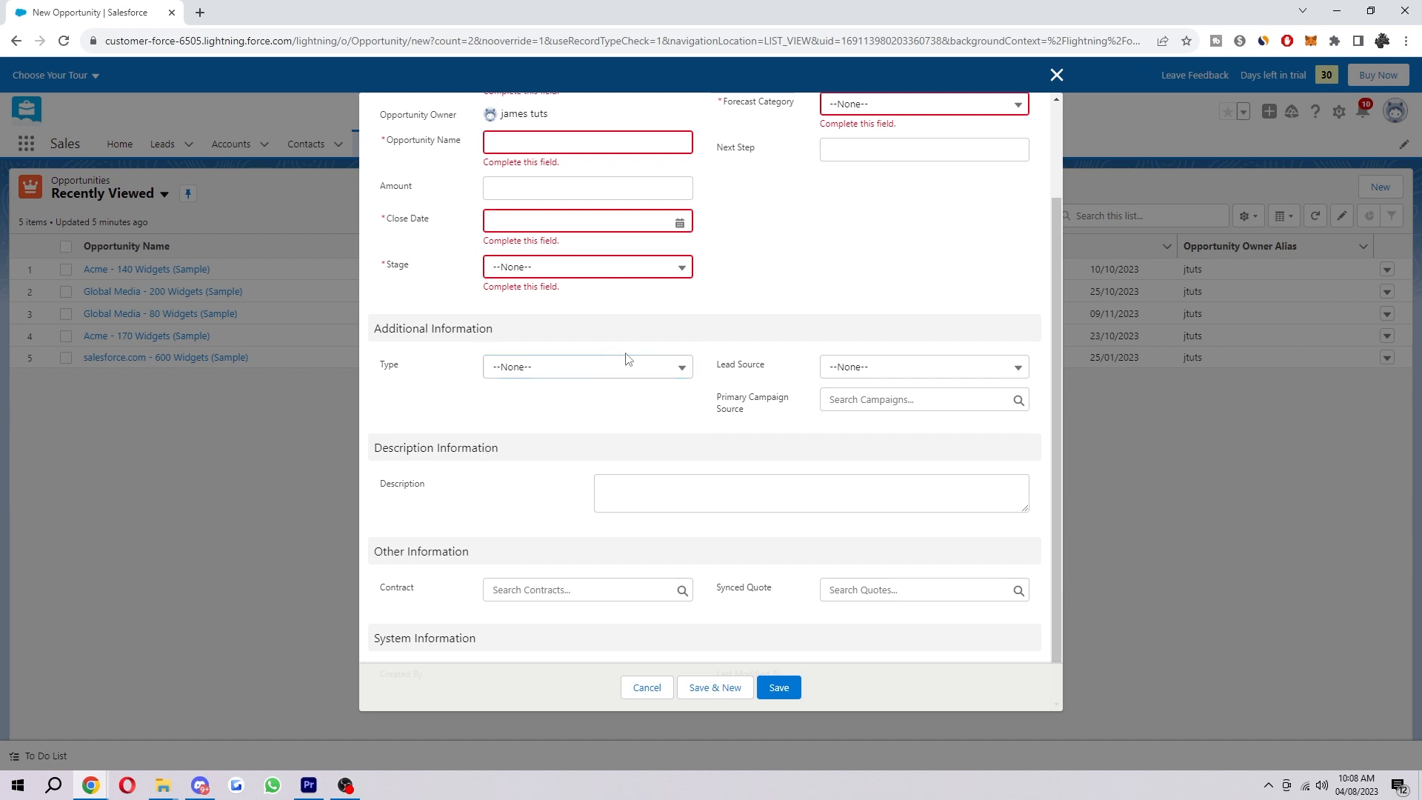
click(935, 367)
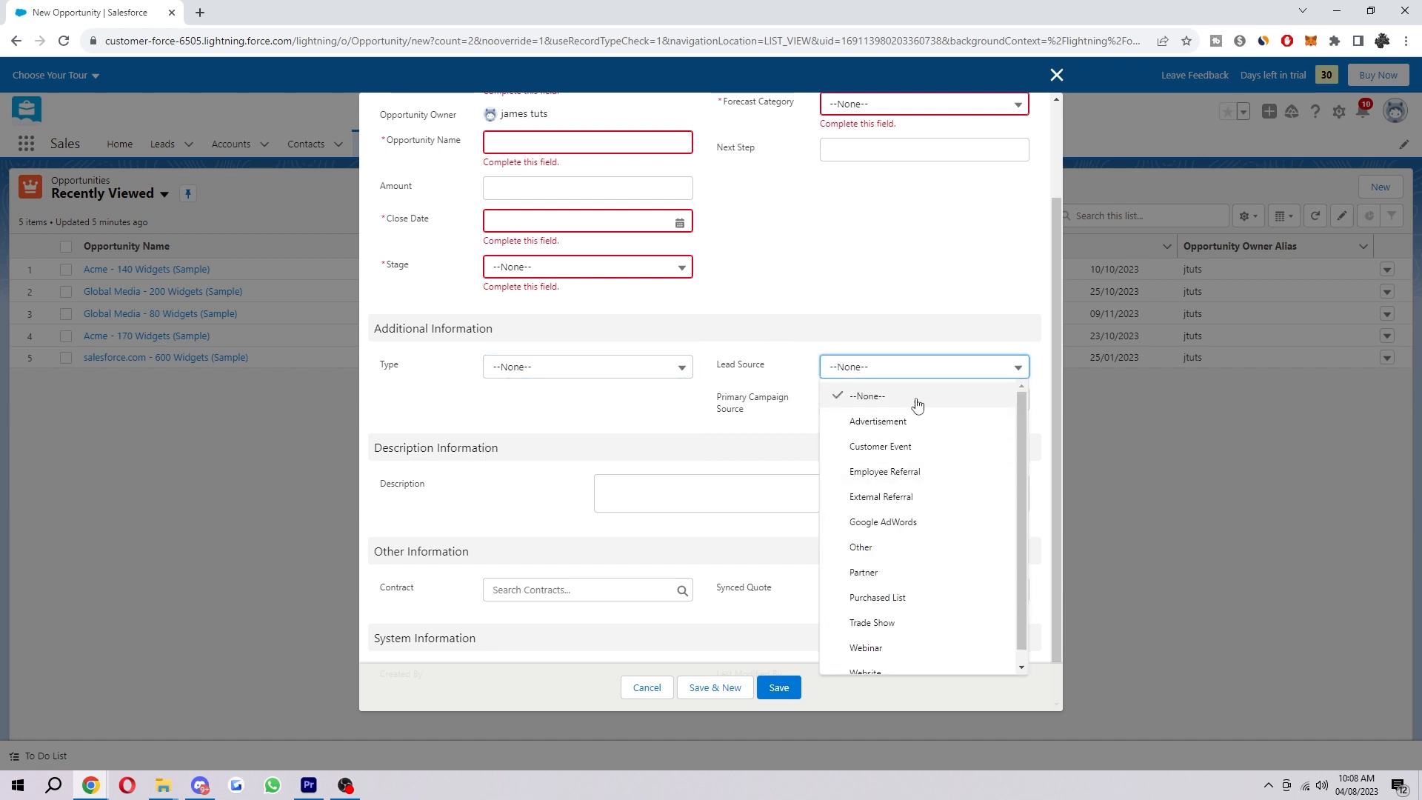
scroll(920, 456, down, 1)
click(960, 363)
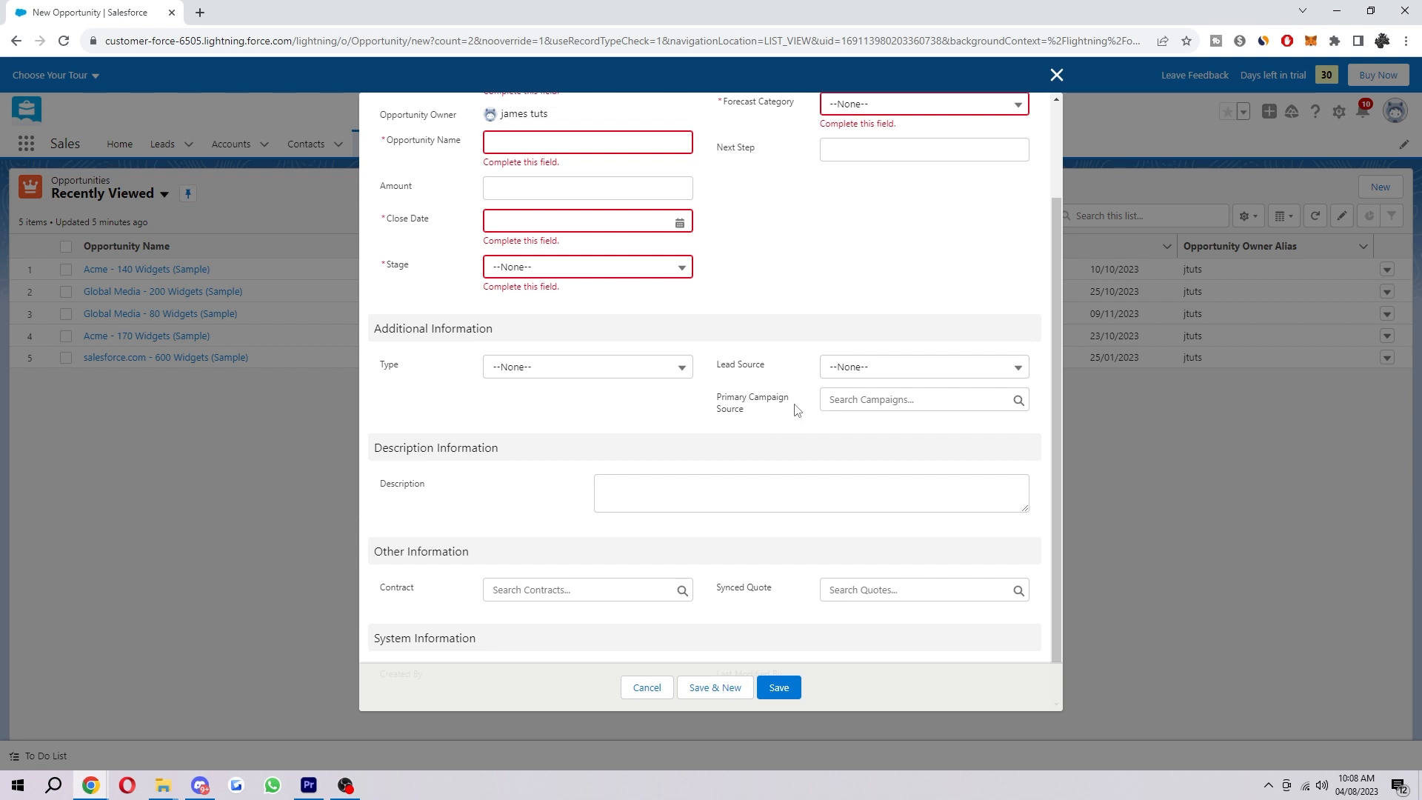
Step: Examine the New Campaign form offered by the Primary Campaign Source lookup, and cancel it
click(875, 398)
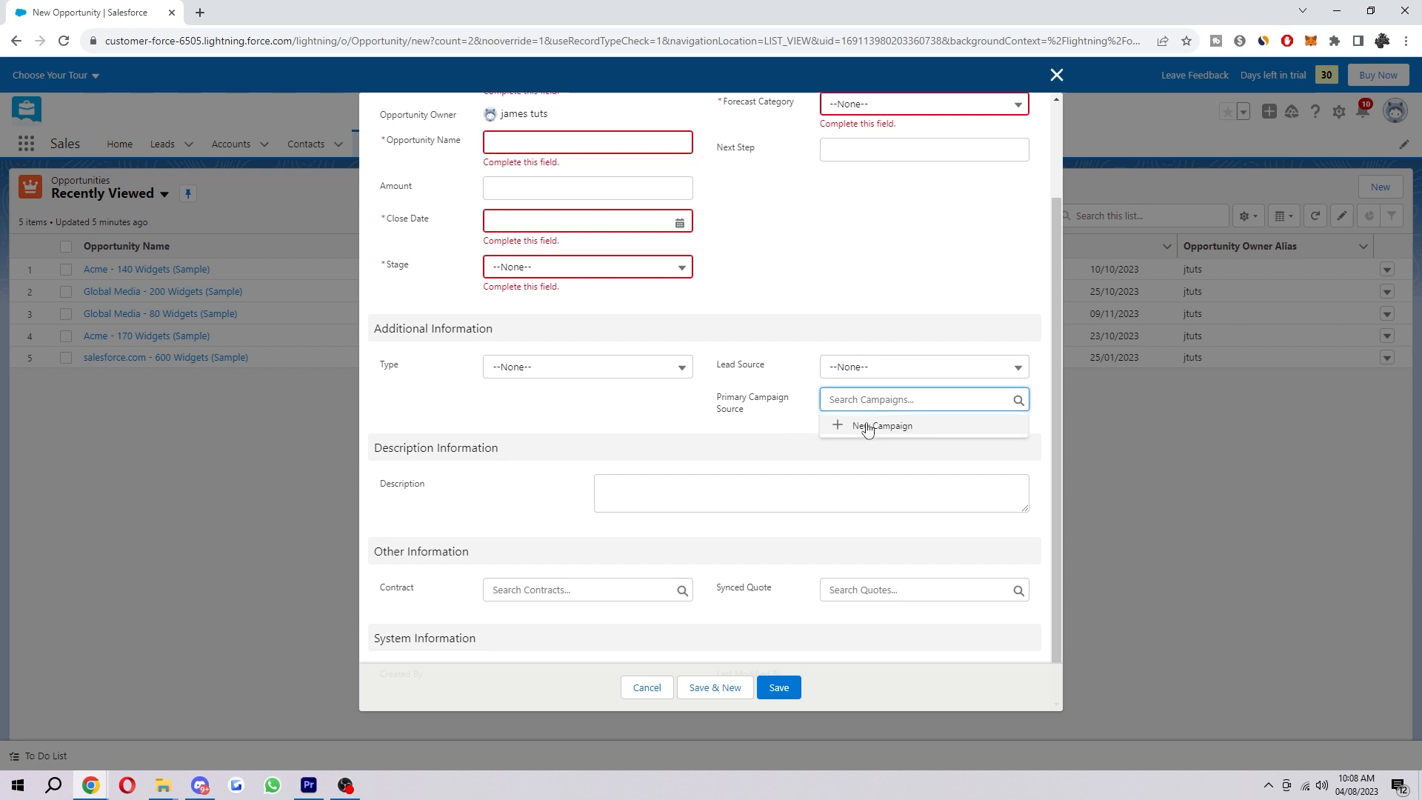
click(766, 432)
click(845, 405)
click(886, 434)
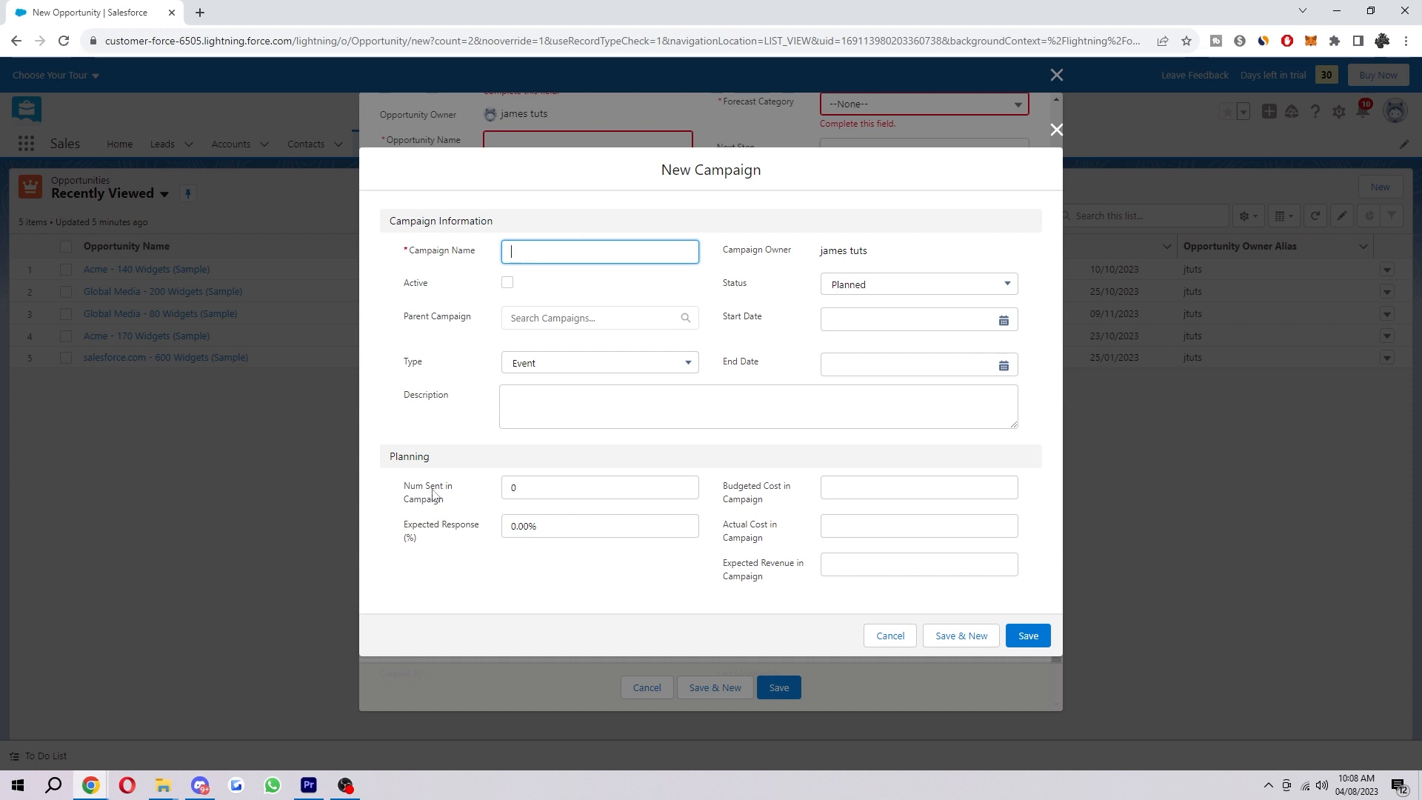
click(890, 635)
click(680, 434)
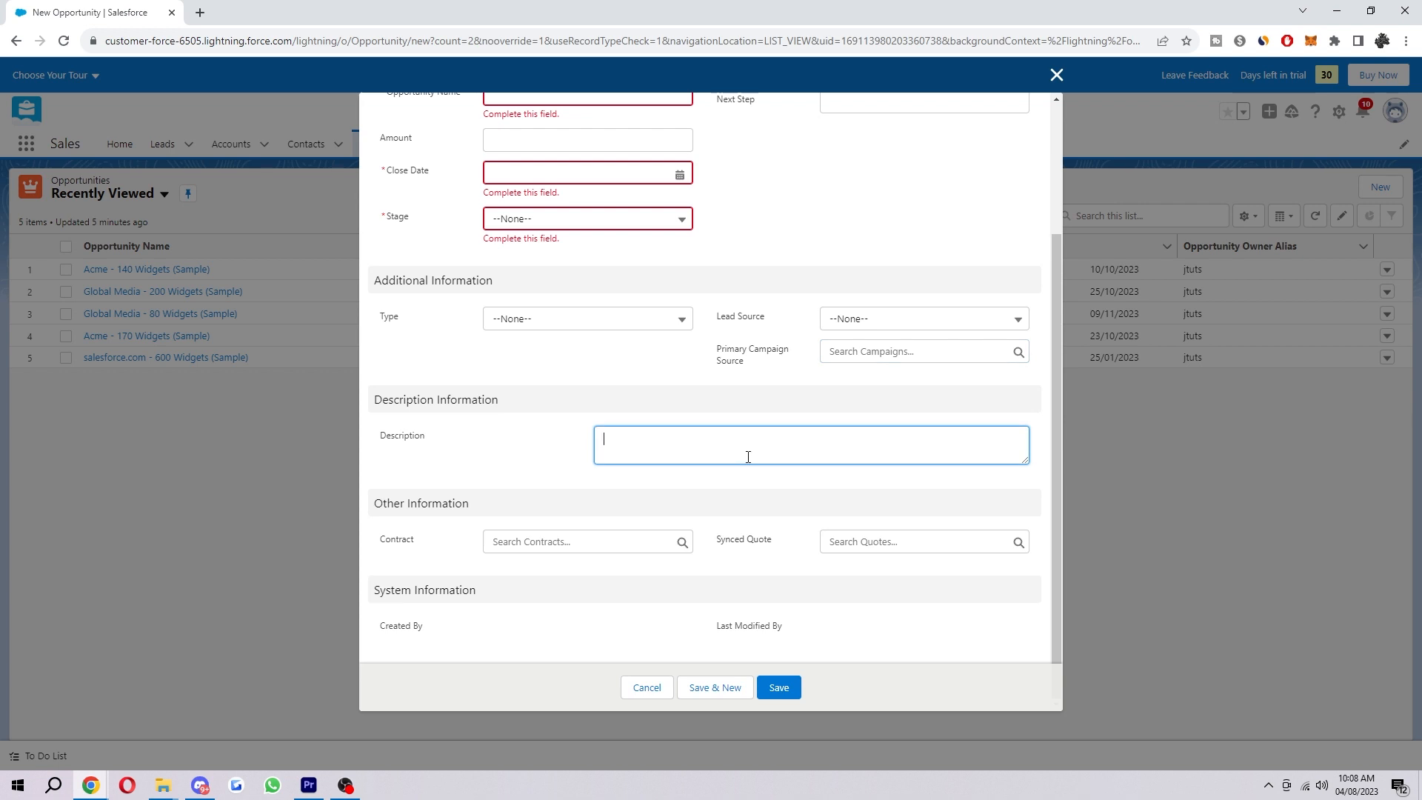
Step: Examine the Synced Quote and Contract lookups, trying a placeholder search for a contract and clearing it
click(553, 604)
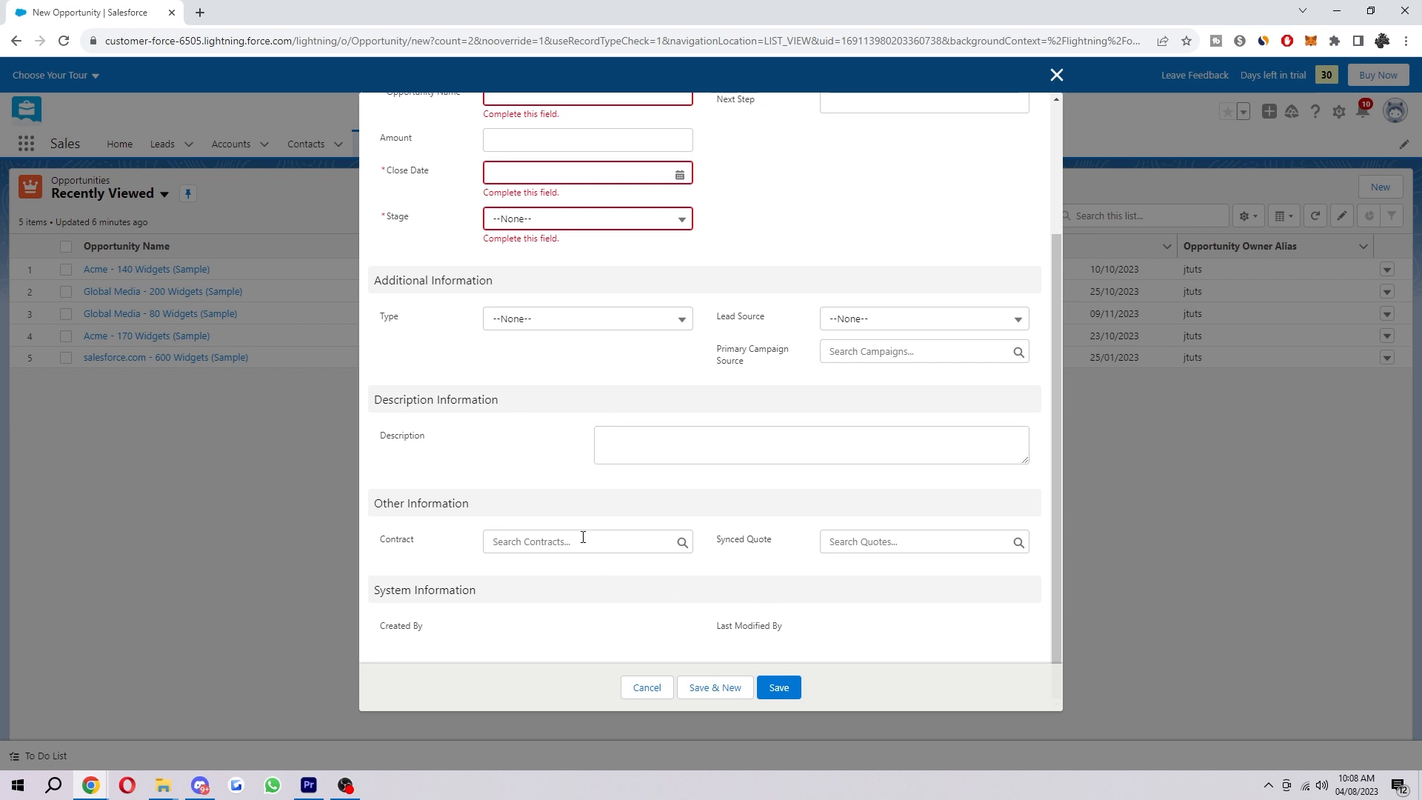
click(911, 542)
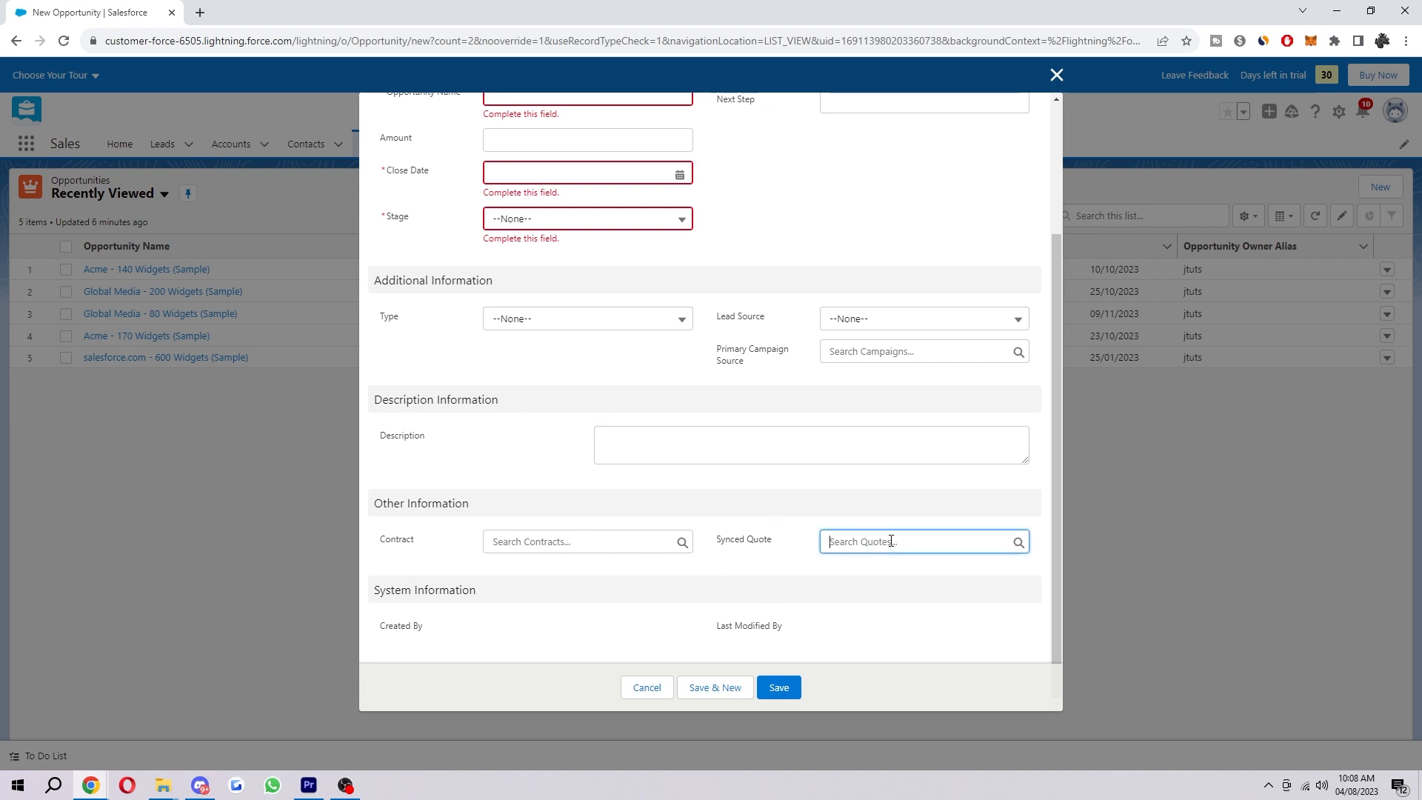
click(583, 540)
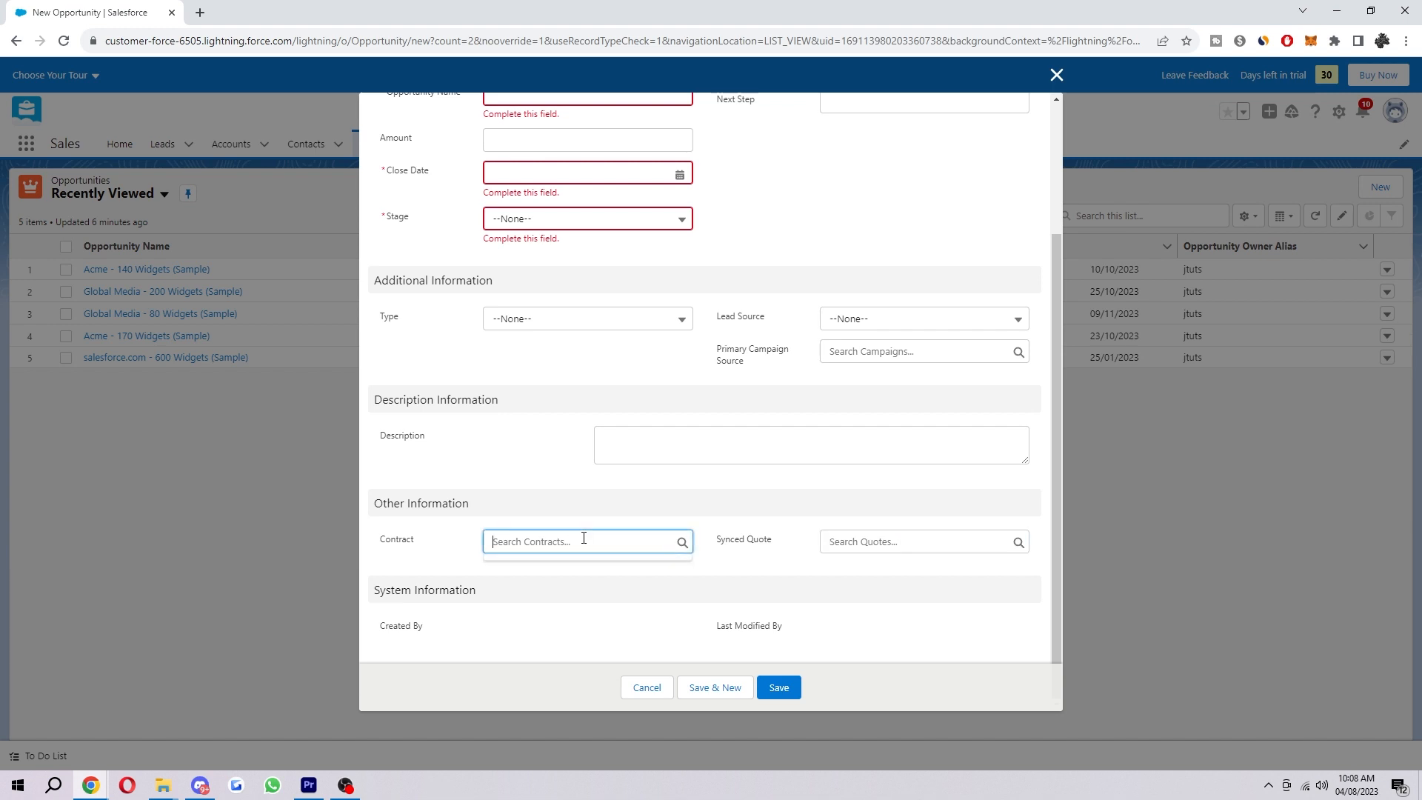
text(asdasdas)
key(BackSpace)
key(BackSpace)
key(BackSpace)
key(BackSpace)
key(BackSpace)
key(BackSpace)
key(BackSpace)
key(BackSpace)
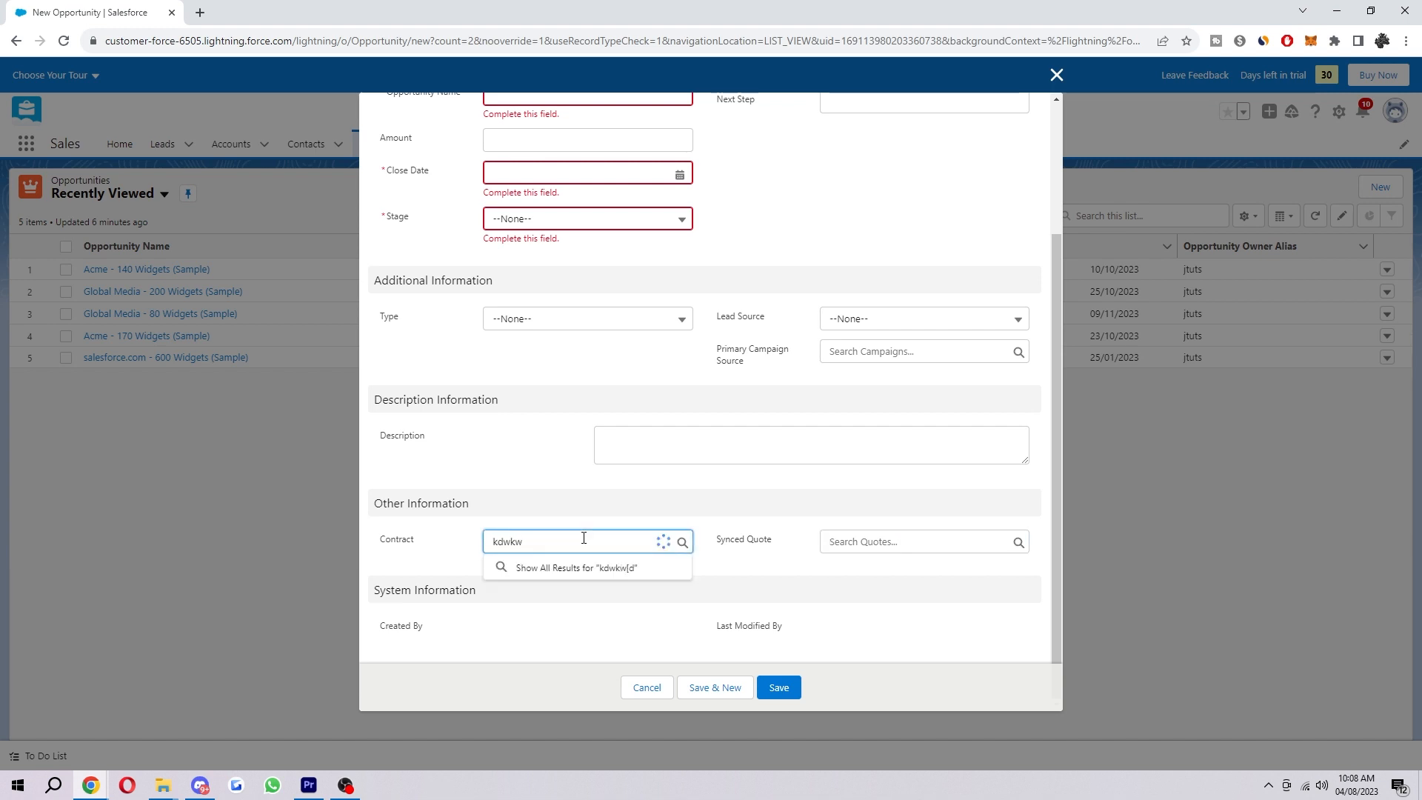
click(582, 507)
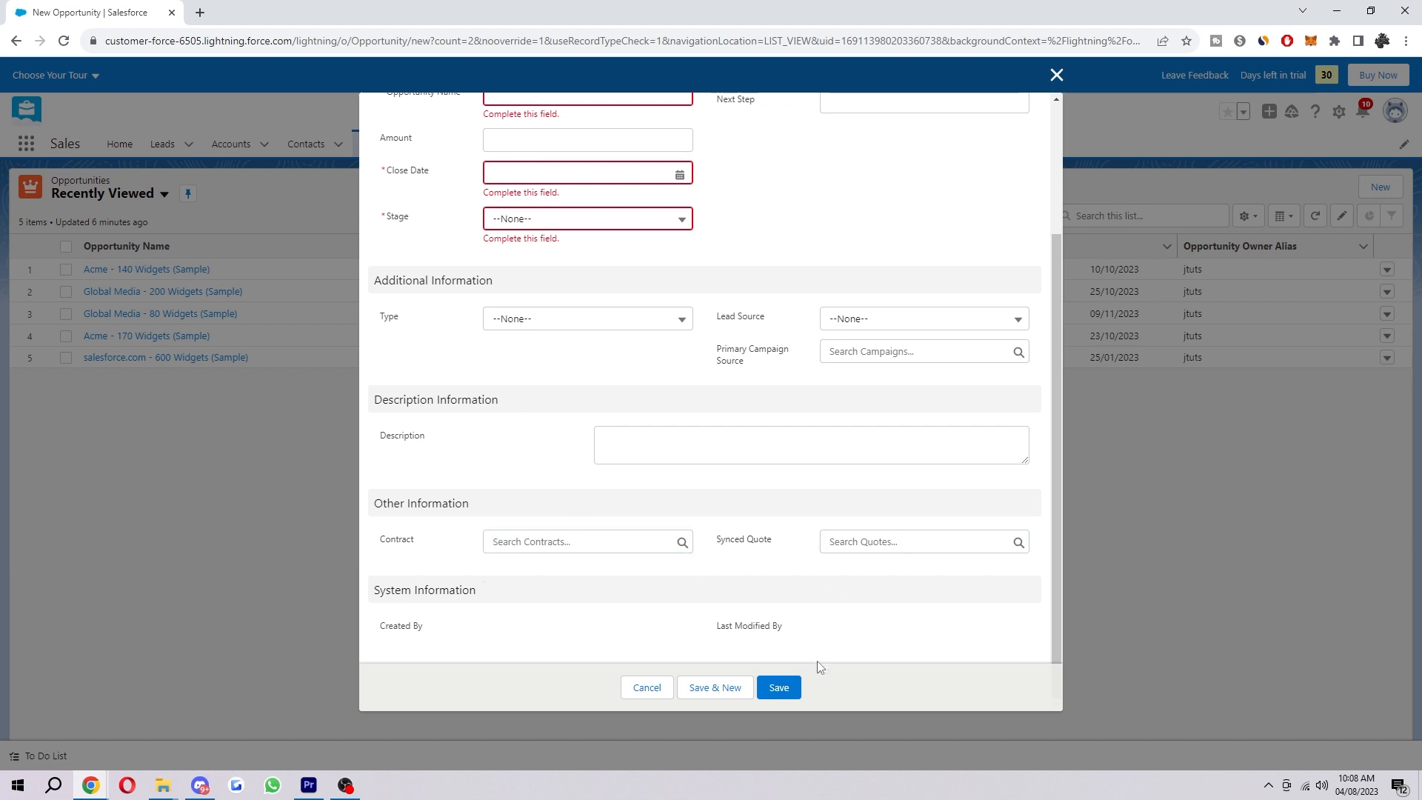
Step: Complete and save the opportunity with its account, name "opportunity", close date 05/08/2023, stage Qualification, probability 10% and forecast category Pipeline
click(798, 689)
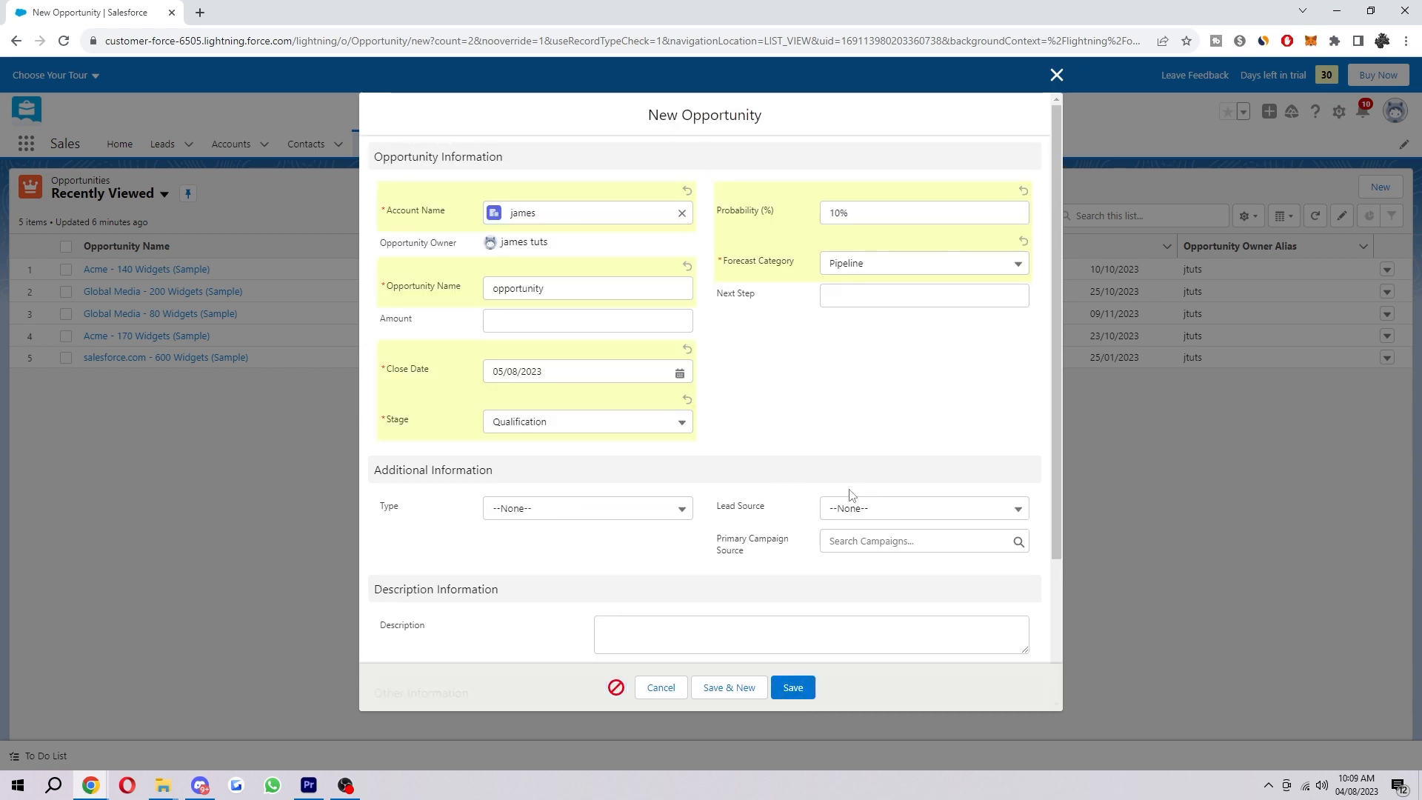
scroll(851, 499, down, 3)
scroll(803, 499, up, 3)
click(791, 688)
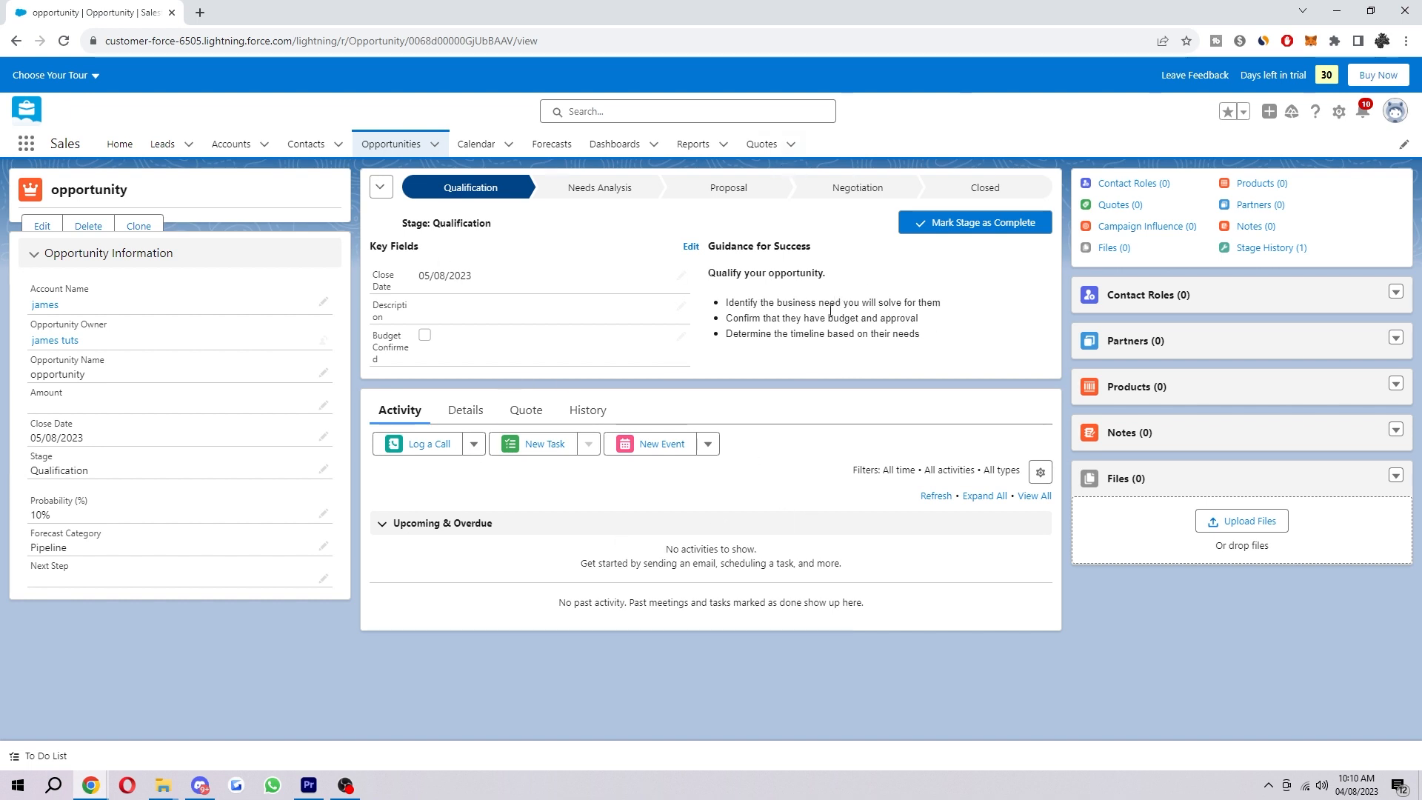
Step: Mark the Qualification, Needs Analysis and Proposal stages as complete, setting Needs Analysis back as the current stage once along the way
click(985, 223)
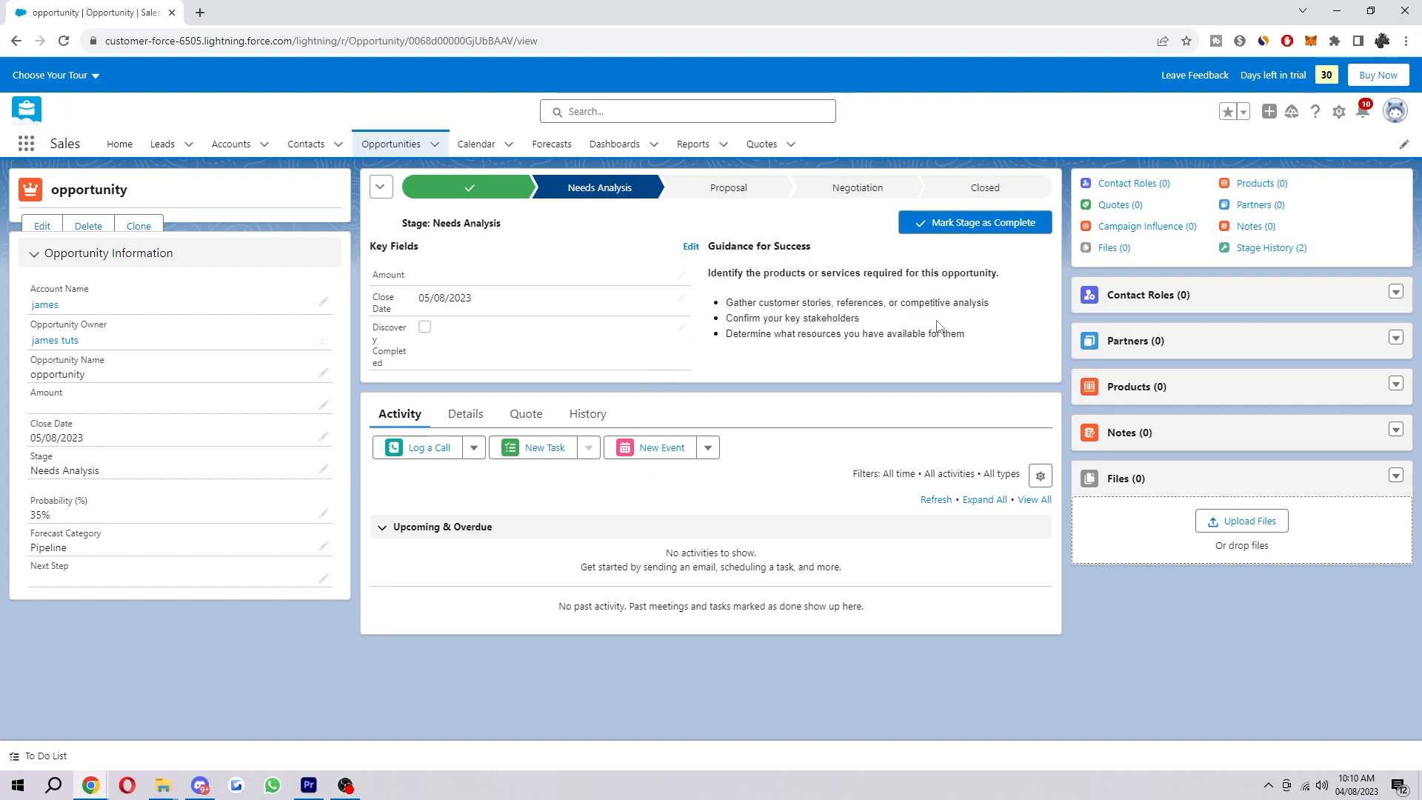
click(995, 223)
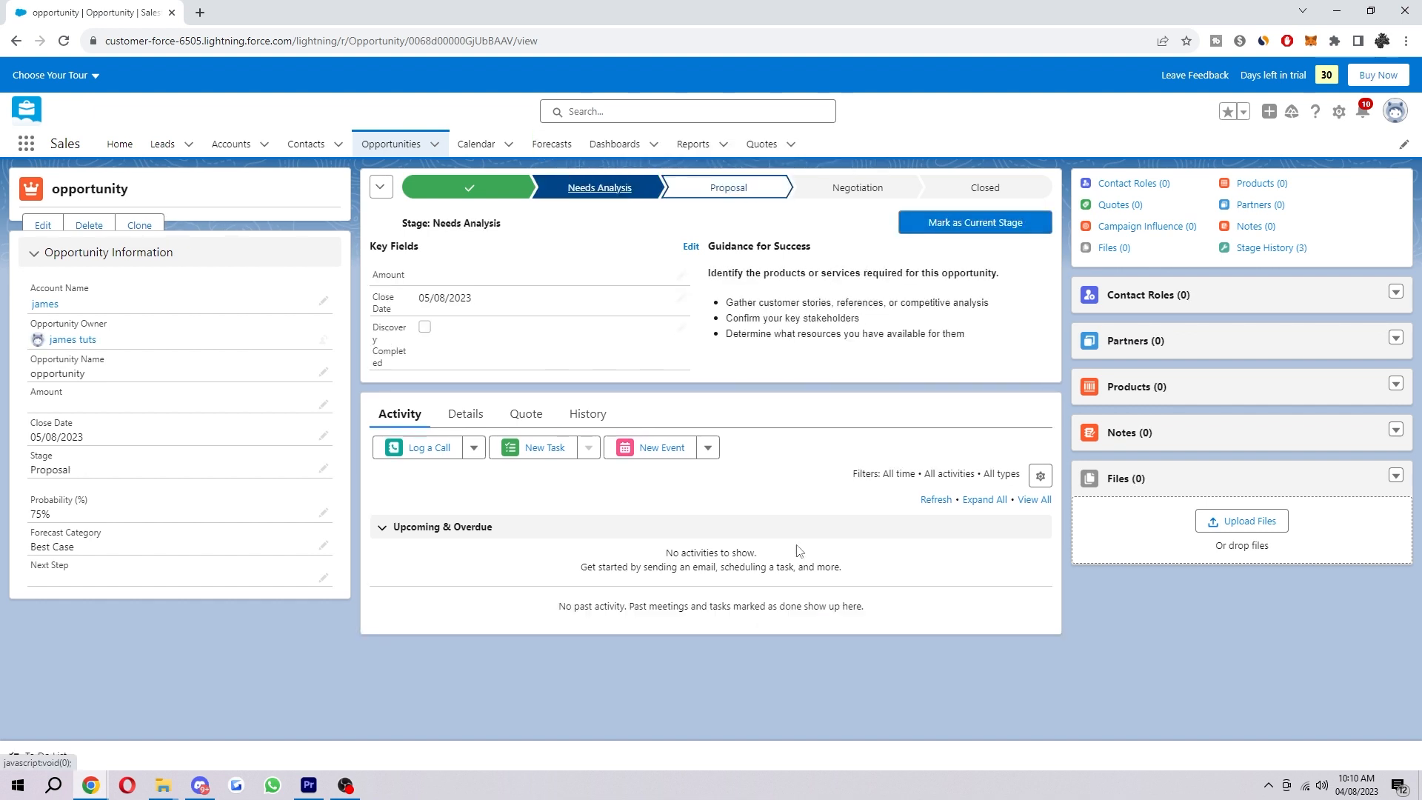
click(1022, 231)
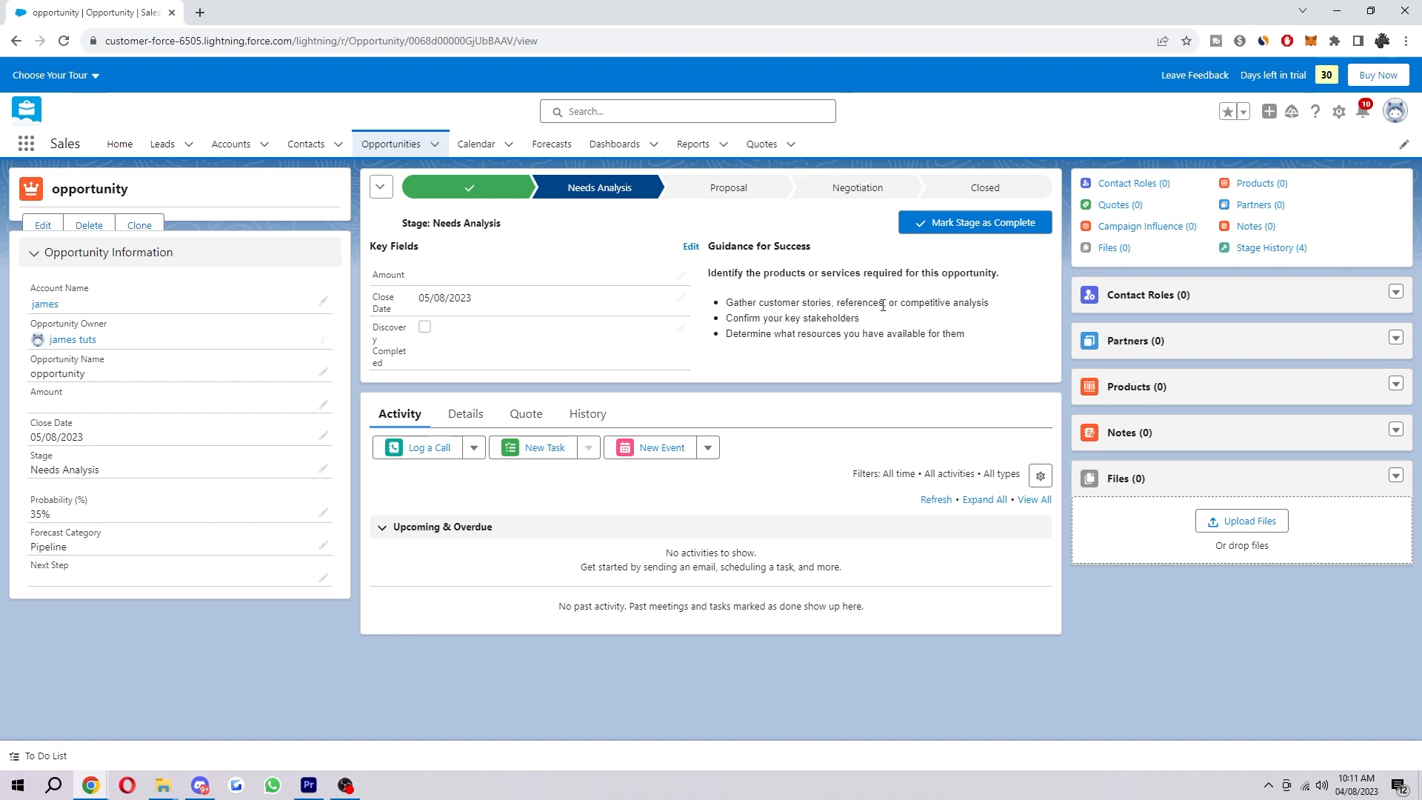
click(1006, 229)
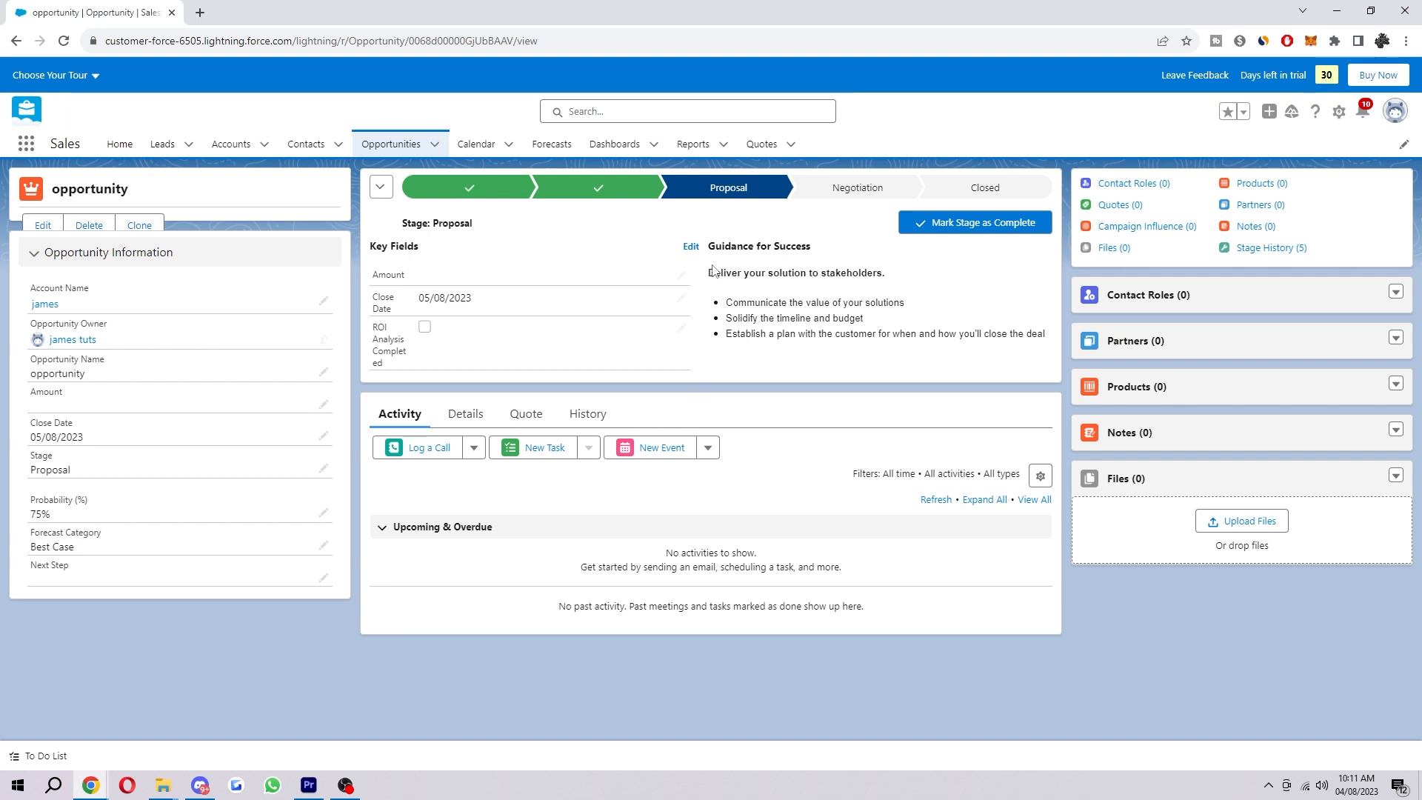
click(1012, 234)
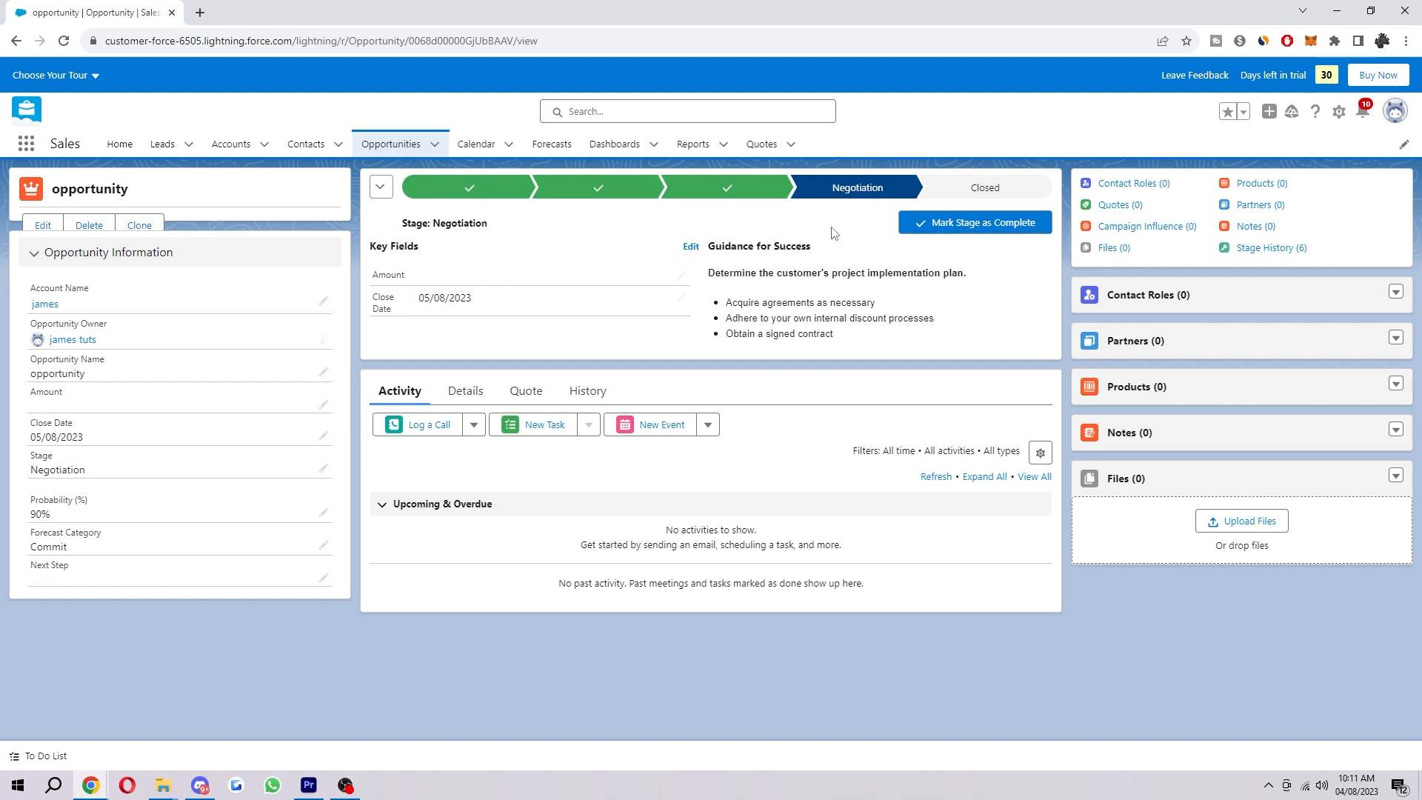
Step: Complete the Negotiation stage and close the opportunity with the stage Closed Won
click(928, 224)
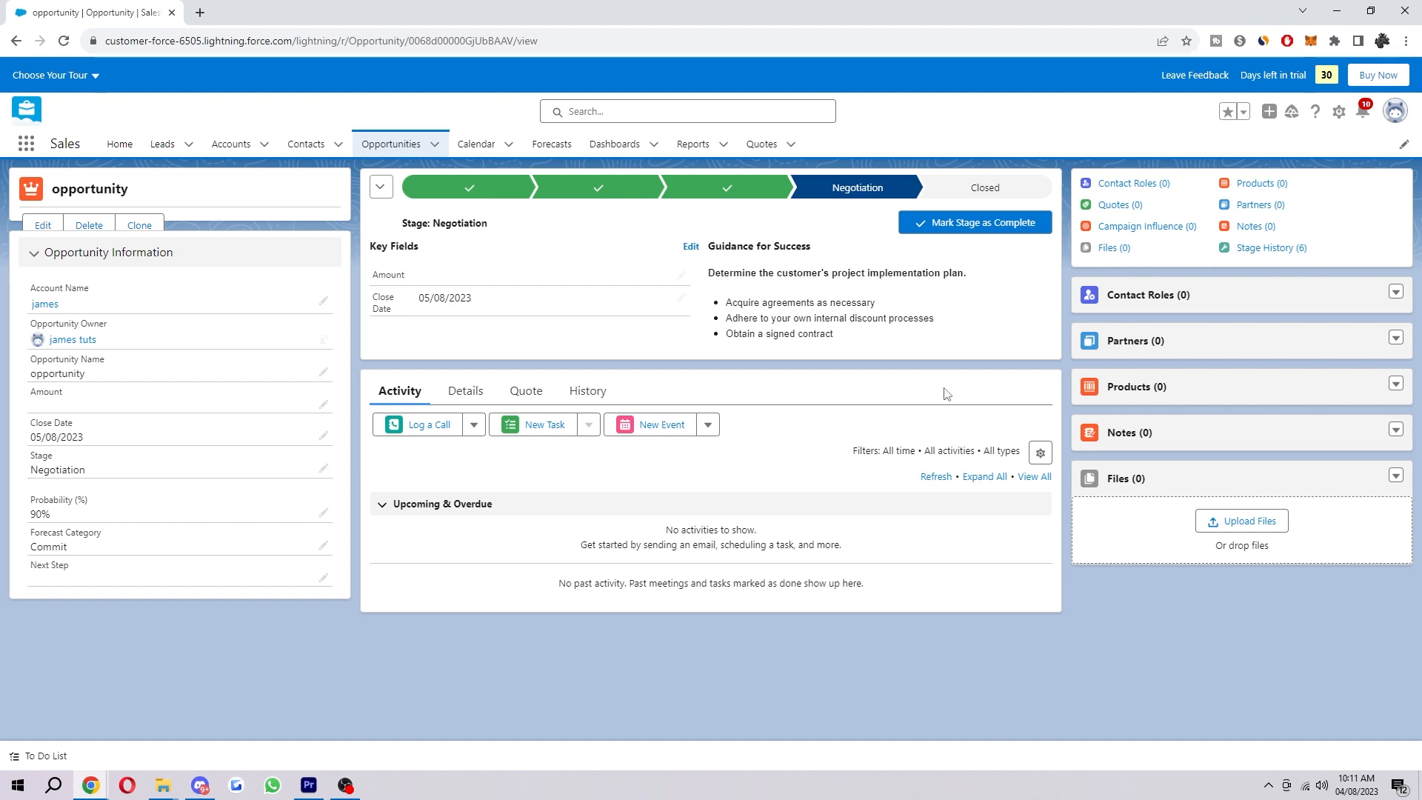
click(621, 412)
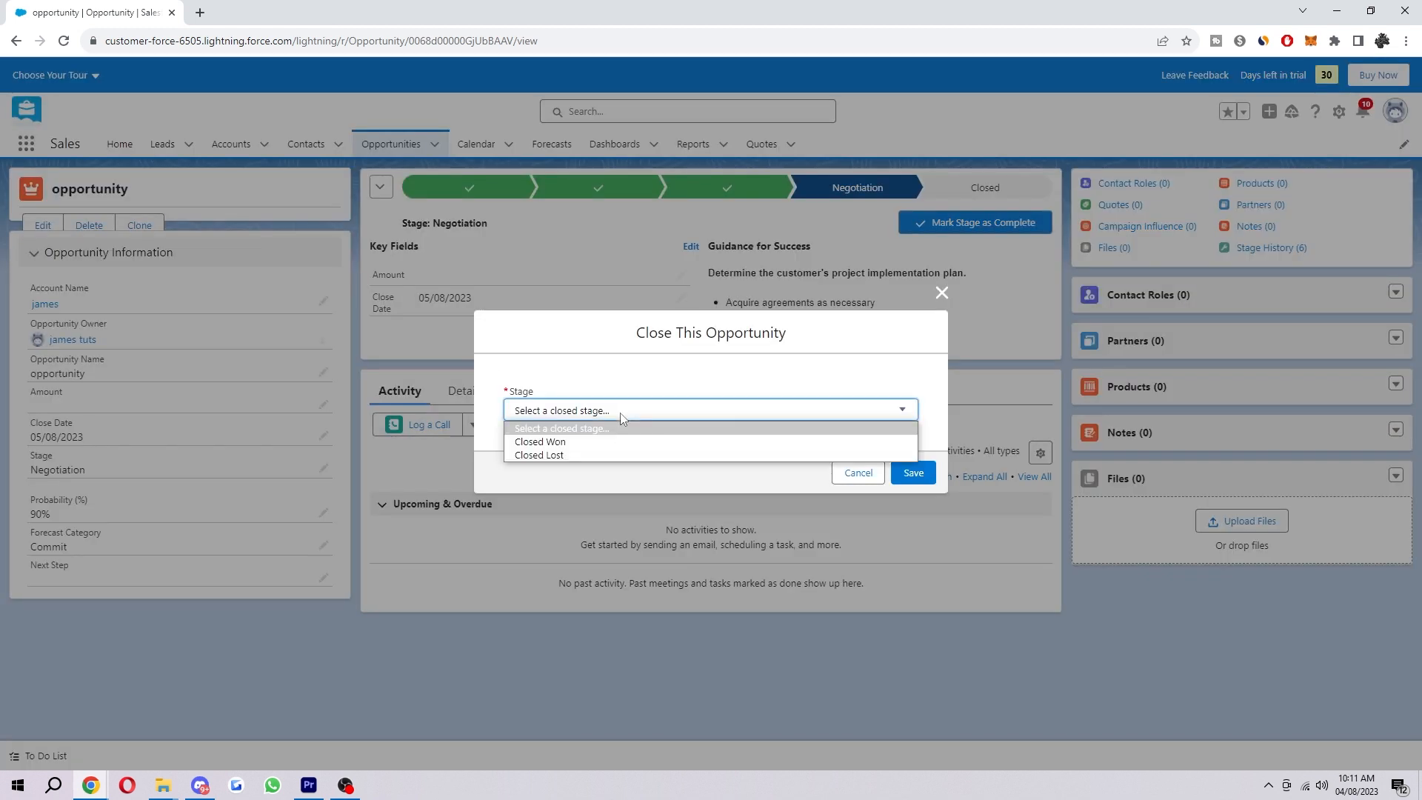
click(573, 442)
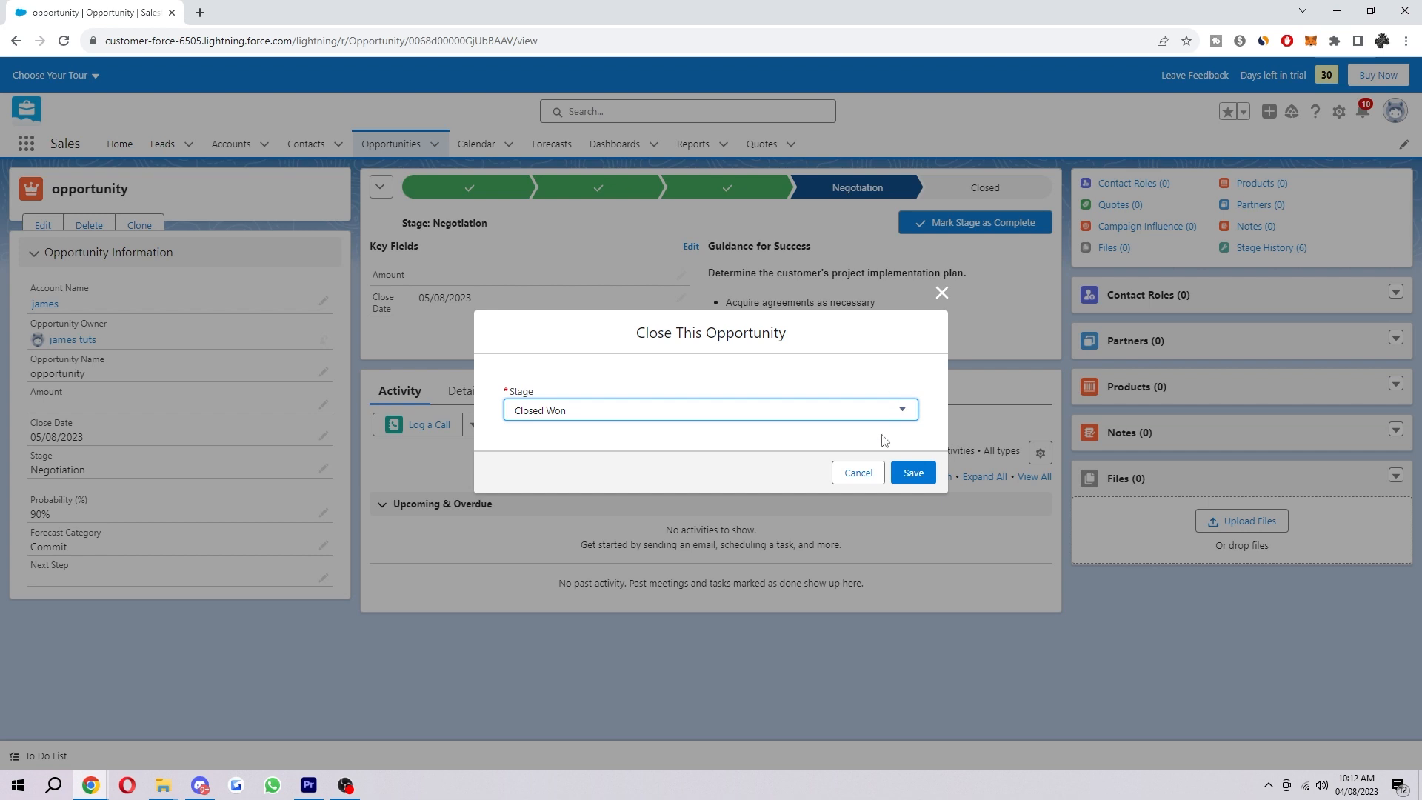
click(893, 474)
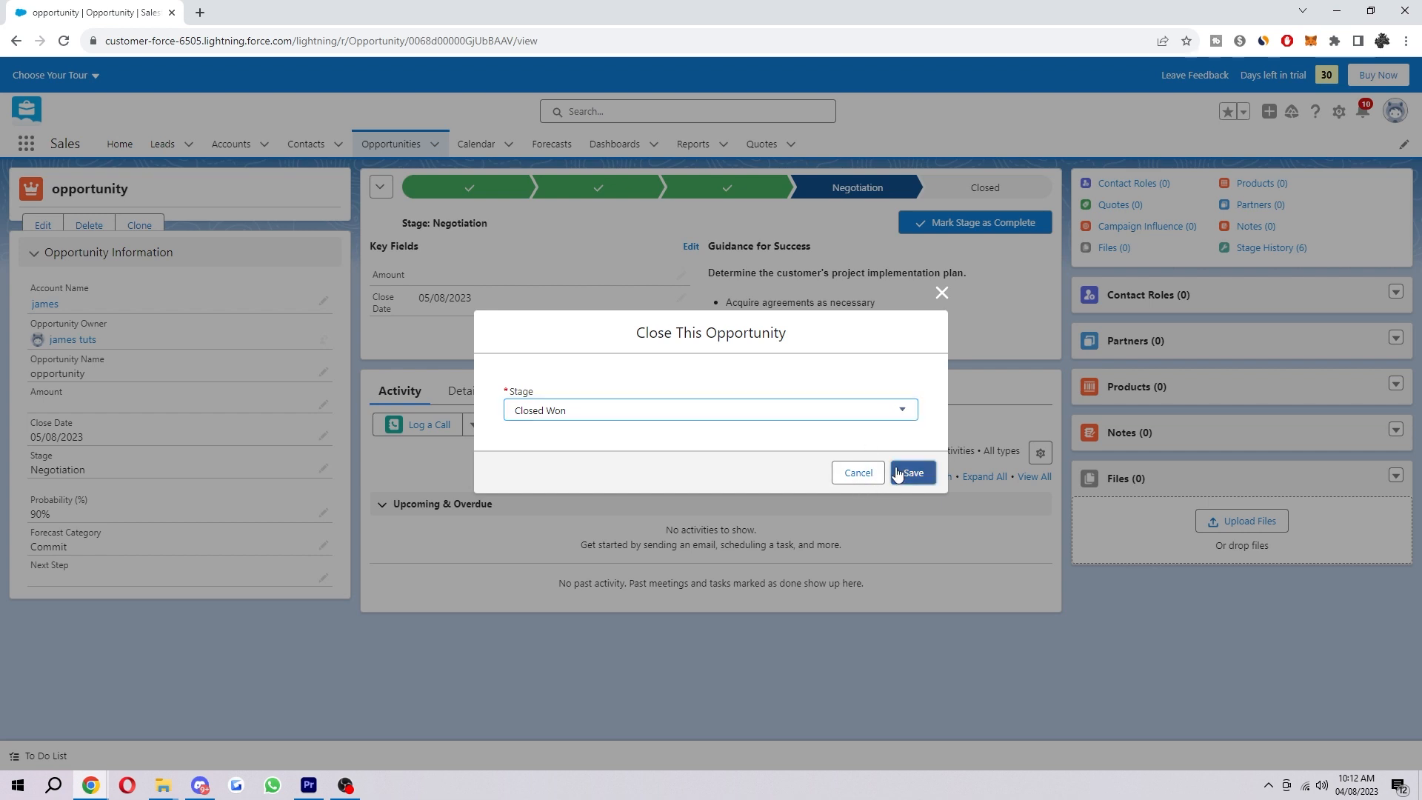